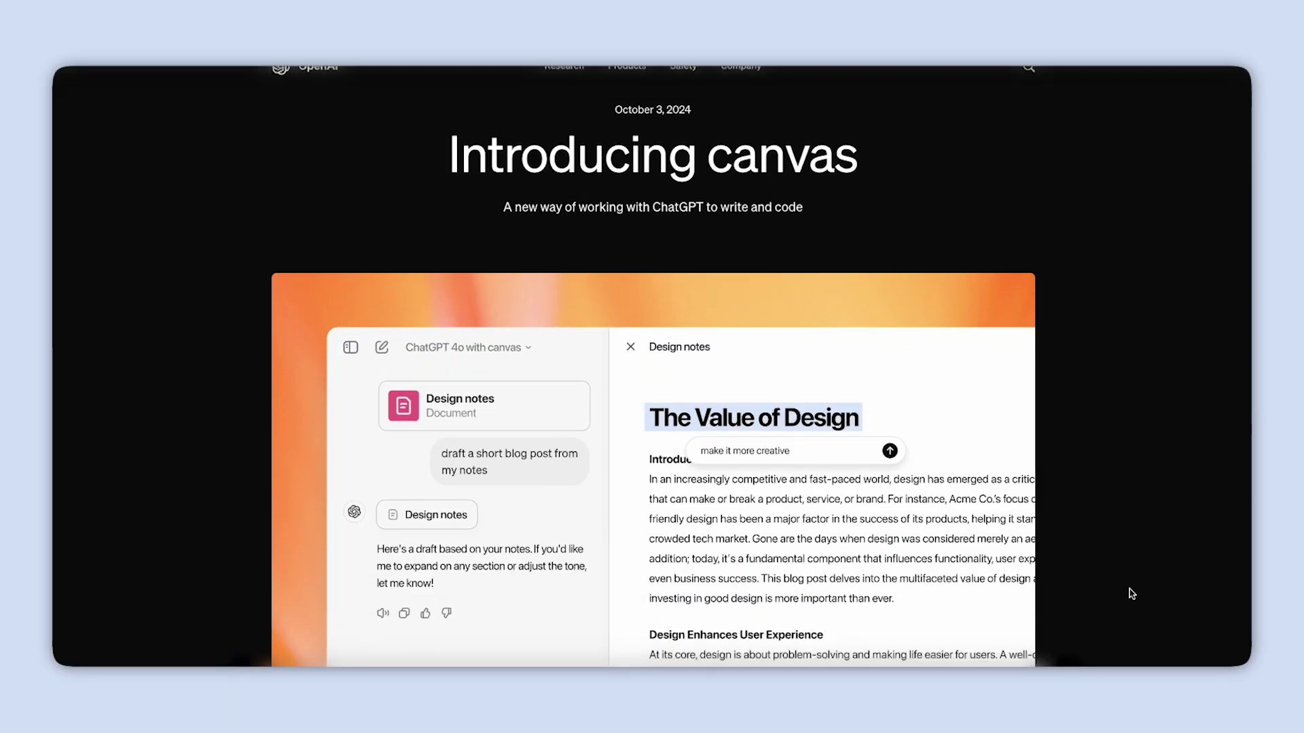
pyautogui.scroll(-4, 1131, 593)
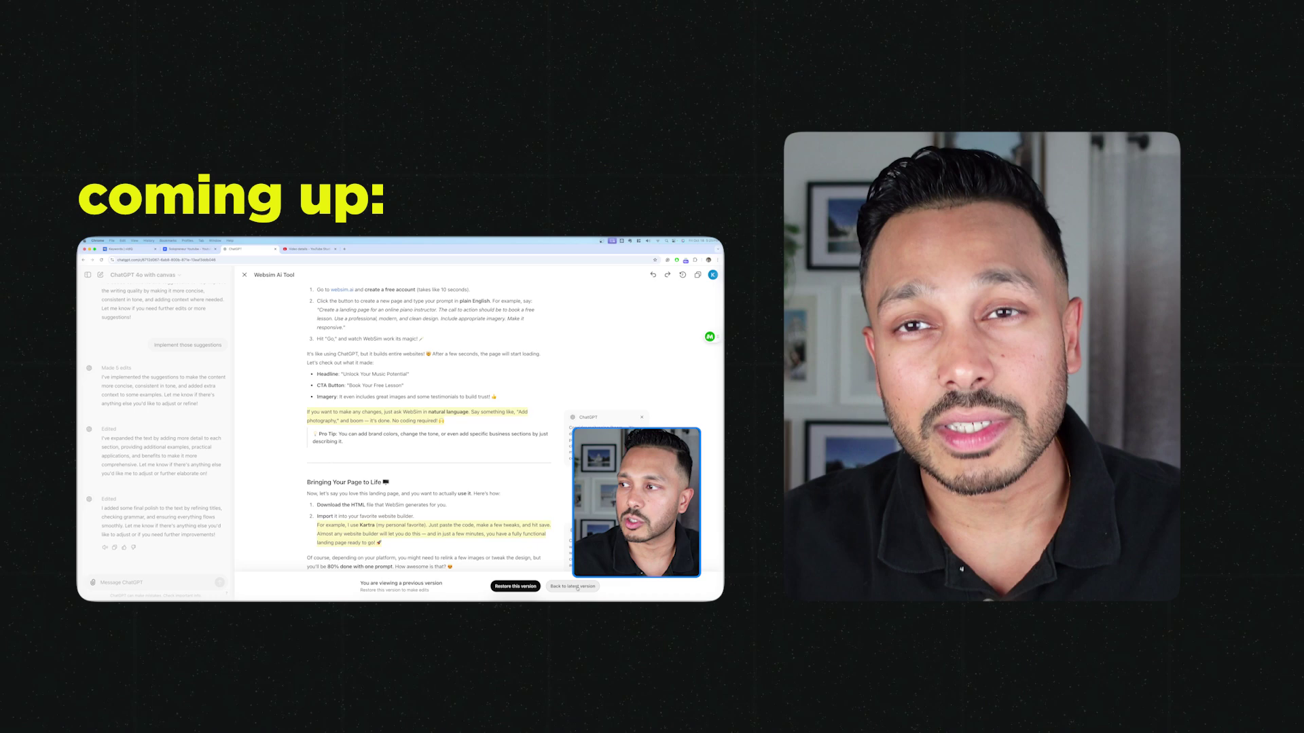
# Return the open document to its latest version, then pick the GPT-4o with canvas model
pyautogui.click(577, 587)
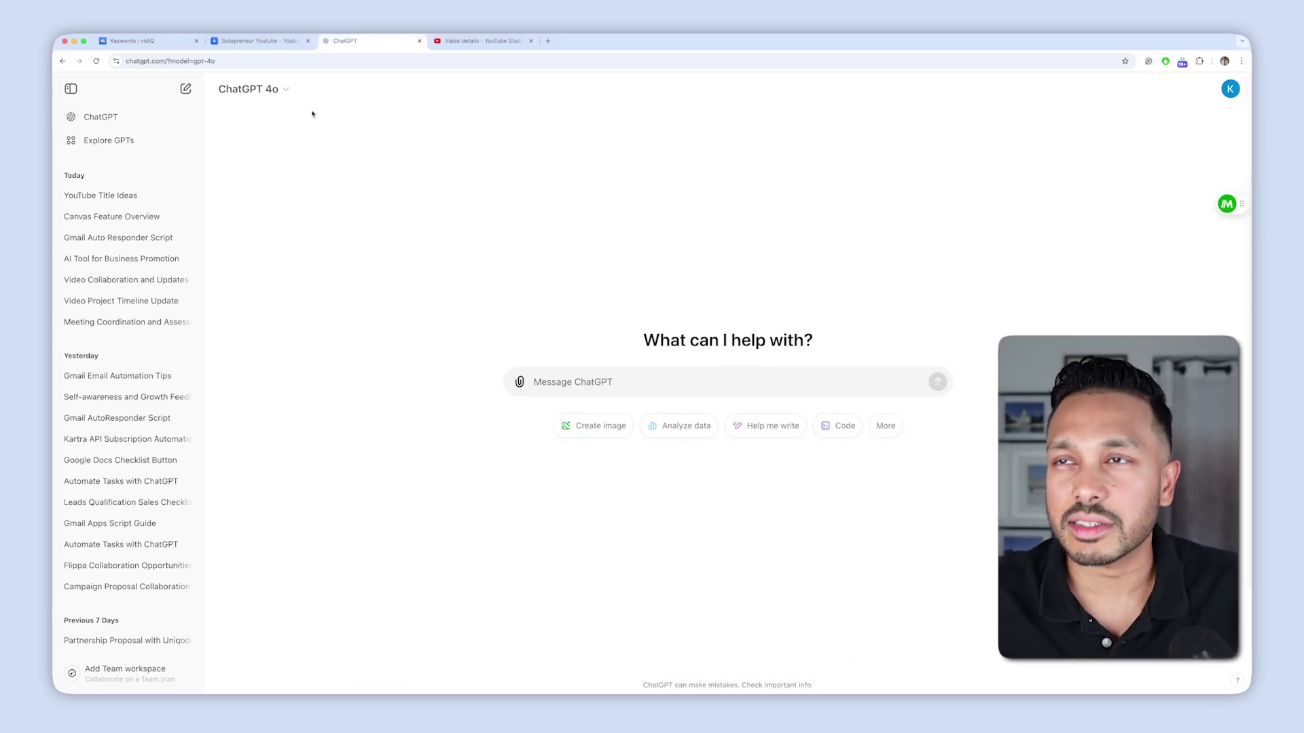
pyautogui.click(284, 92)
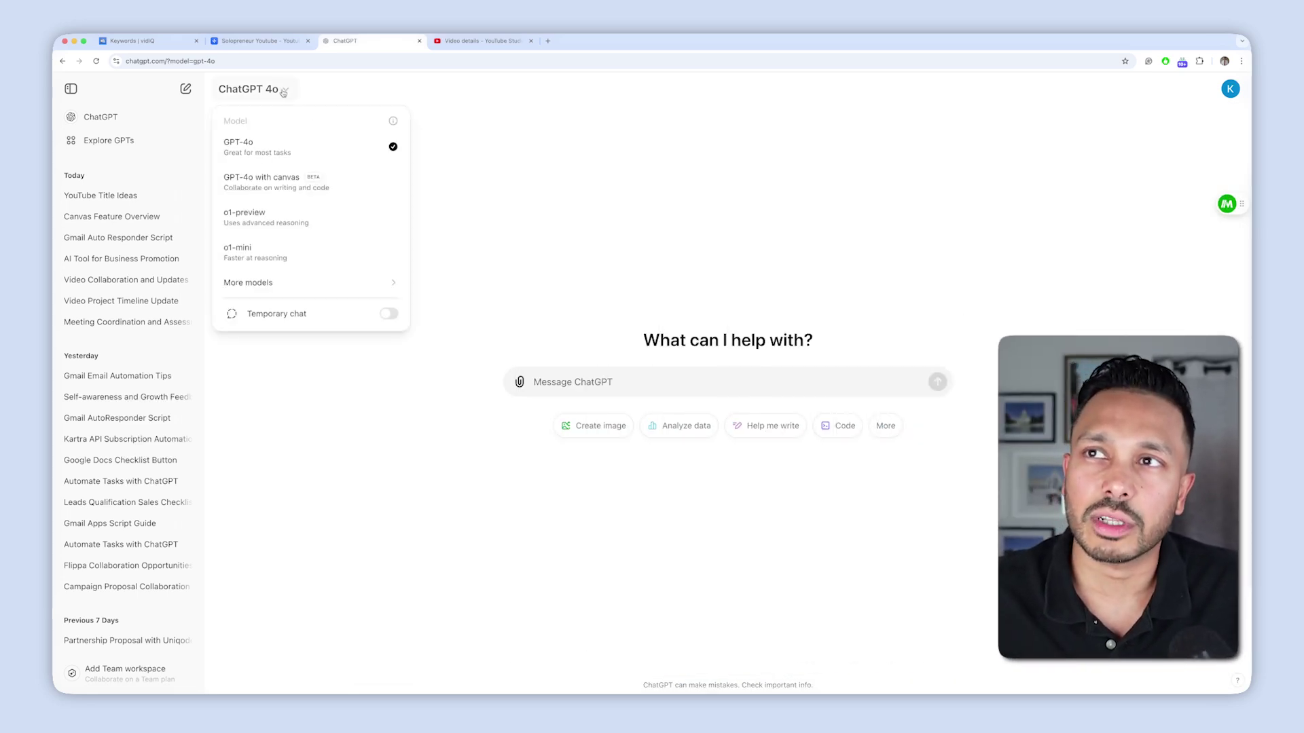
pyautogui.click(265, 180)
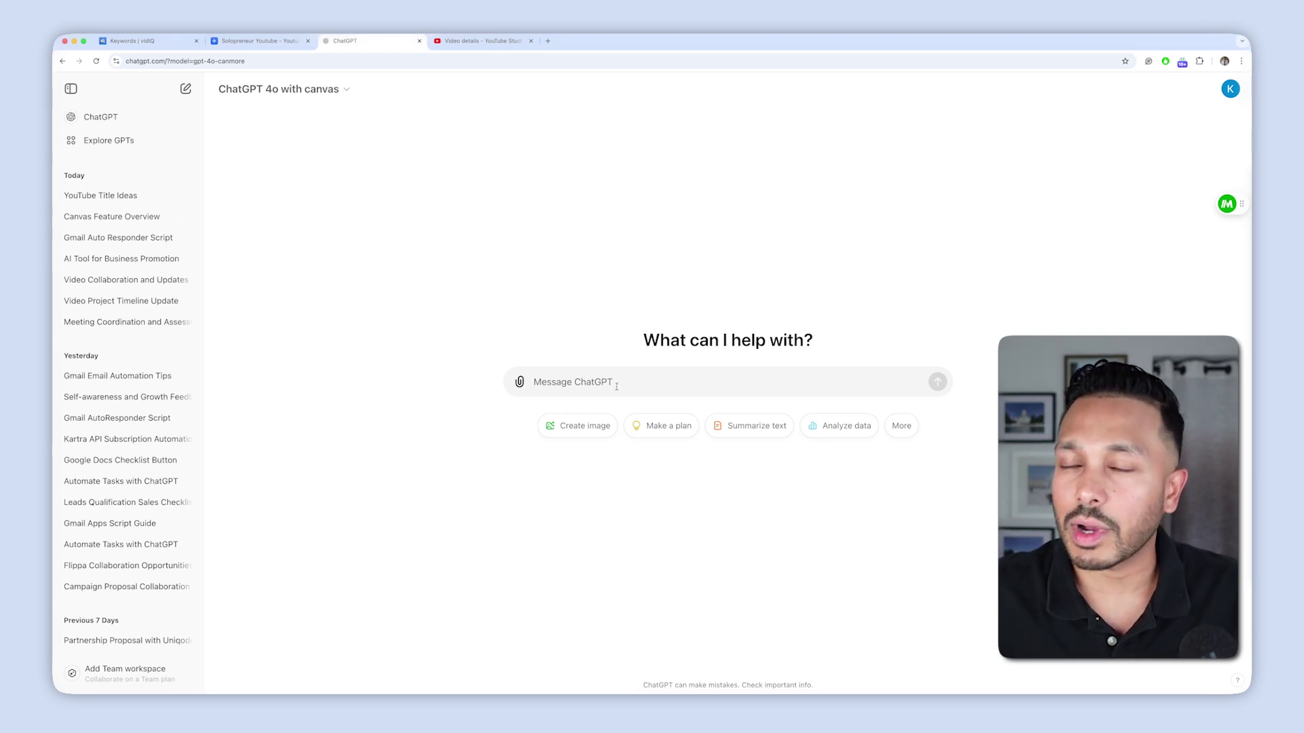
# Paste the SEO blog-post prompt, followed by the full transcript copied from YouTube Studio's subtitle editor
pyautogui.write('You are a SEO blogging expert. Create a 1500 word blog post from the transcript of this video I created. Write using a tone that matches https://solopreneurtools.io/about. Include emojis for emphasis. Format the output so I can easily copy and paste into squarespace without having to manually format everything. Transcript:')
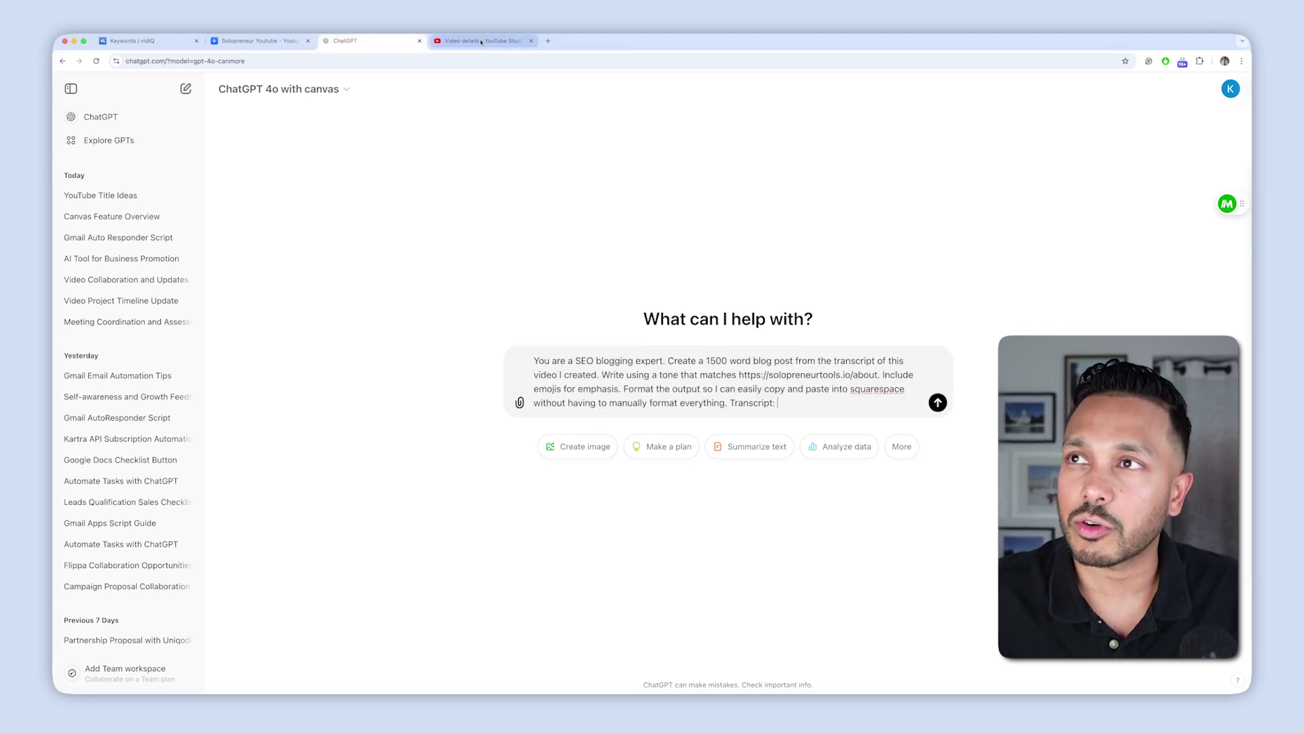
pyautogui.click(481, 41)
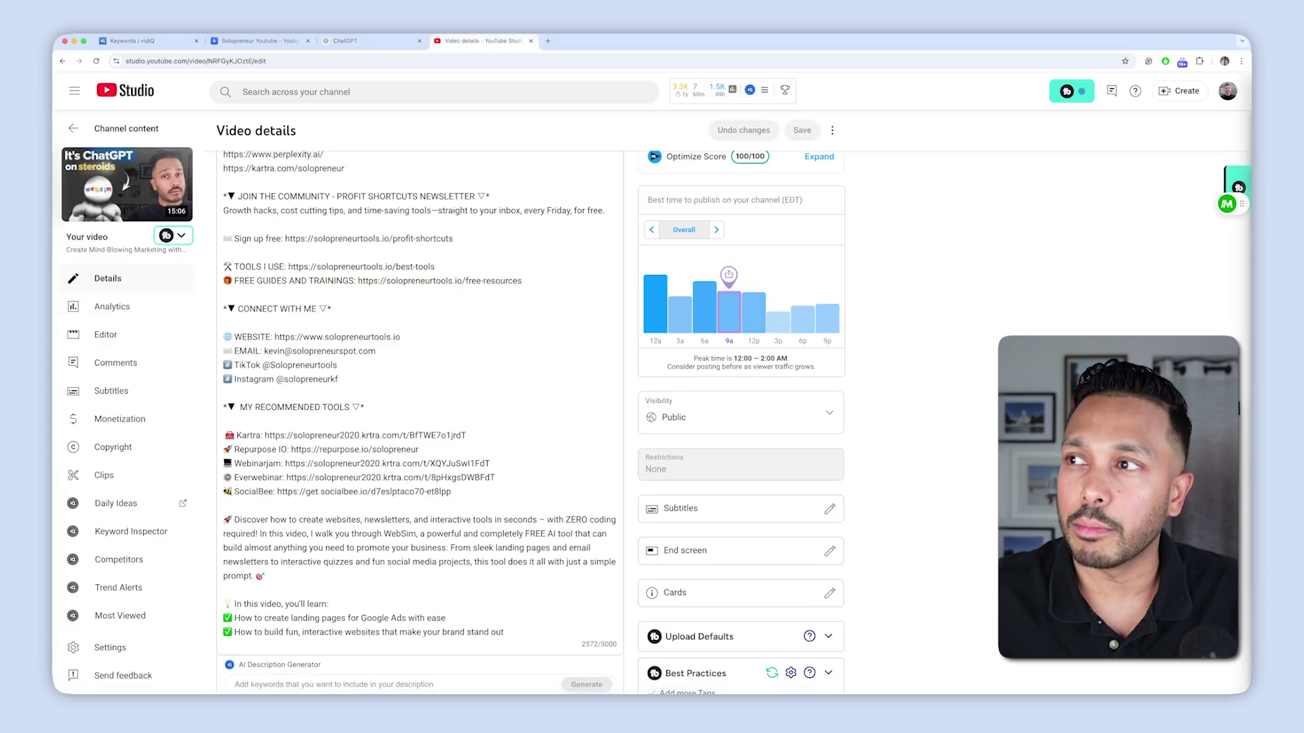
pyautogui.click(830, 508)
pyautogui.press('super+a')
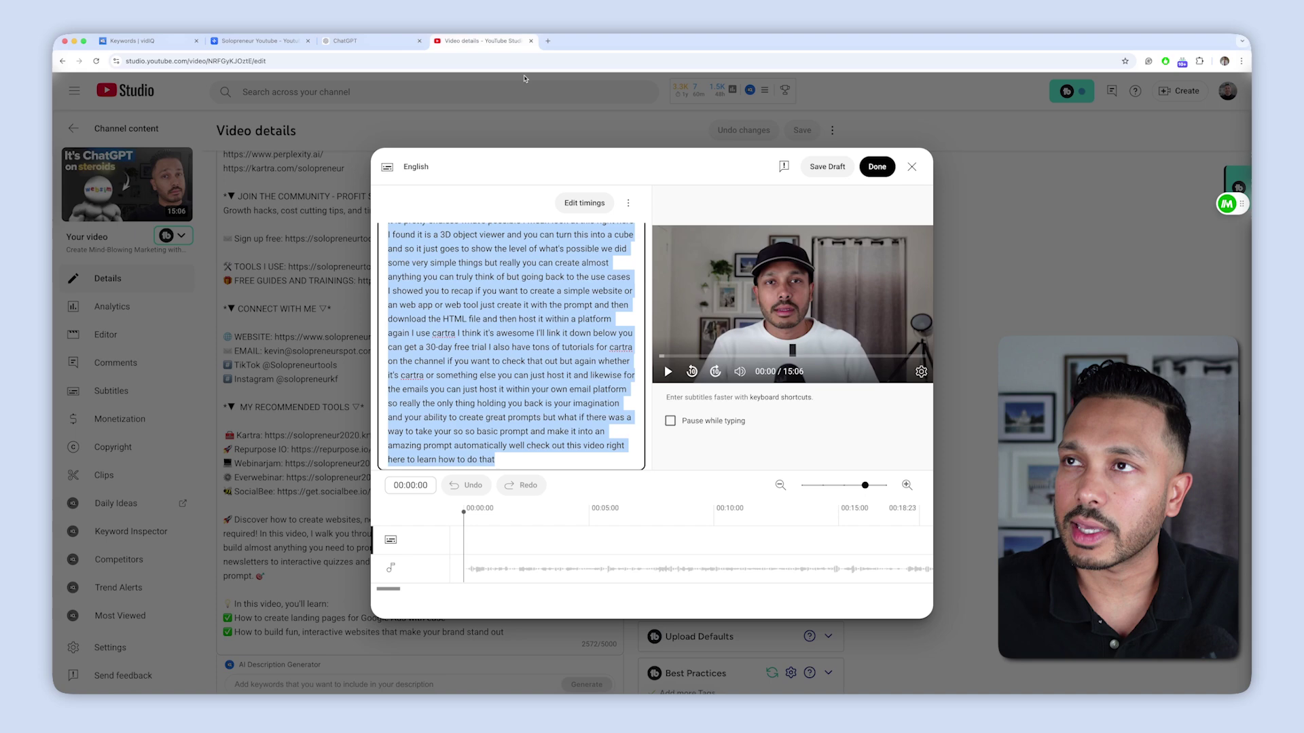
pyautogui.click(345, 41)
pyautogui.press('super+v')
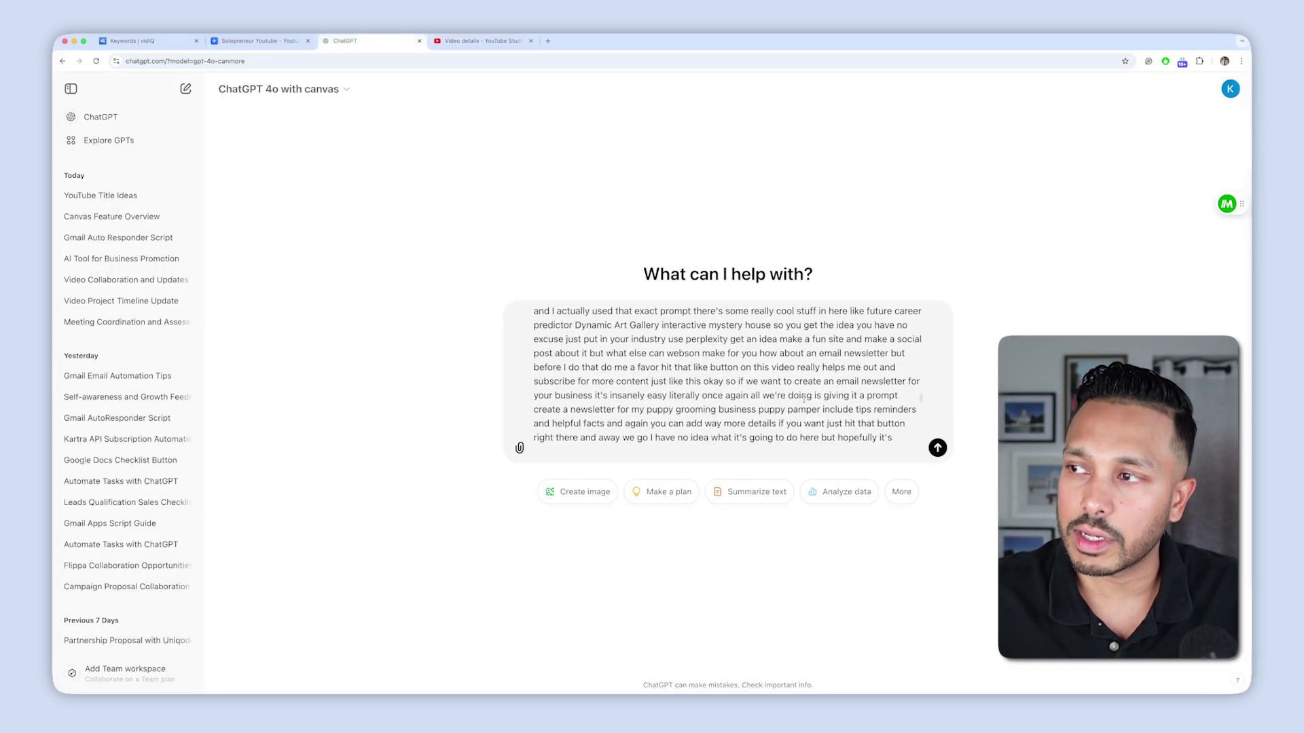
# Send the 1500-word post request and read through the generated 'Websim Ai Tool' canvas draft
pyautogui.click(937, 449)
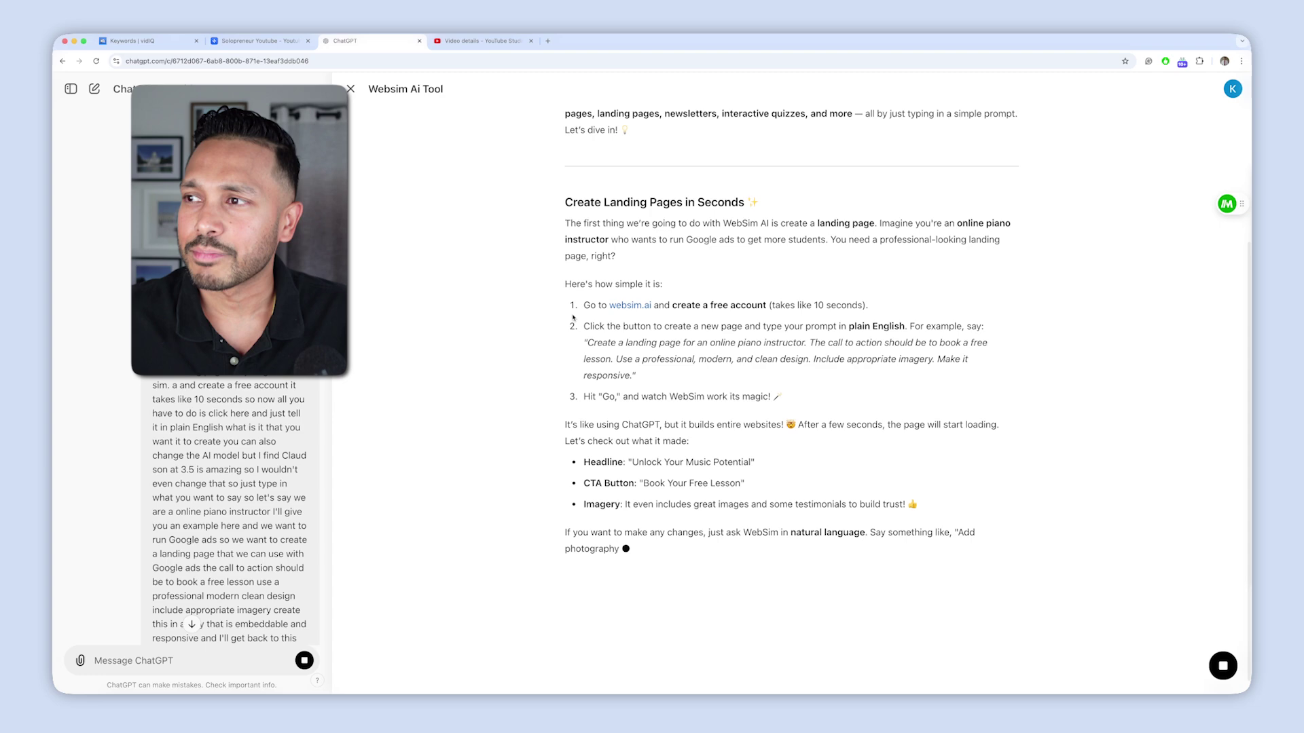
pyautogui.scroll(5, 753, 311)
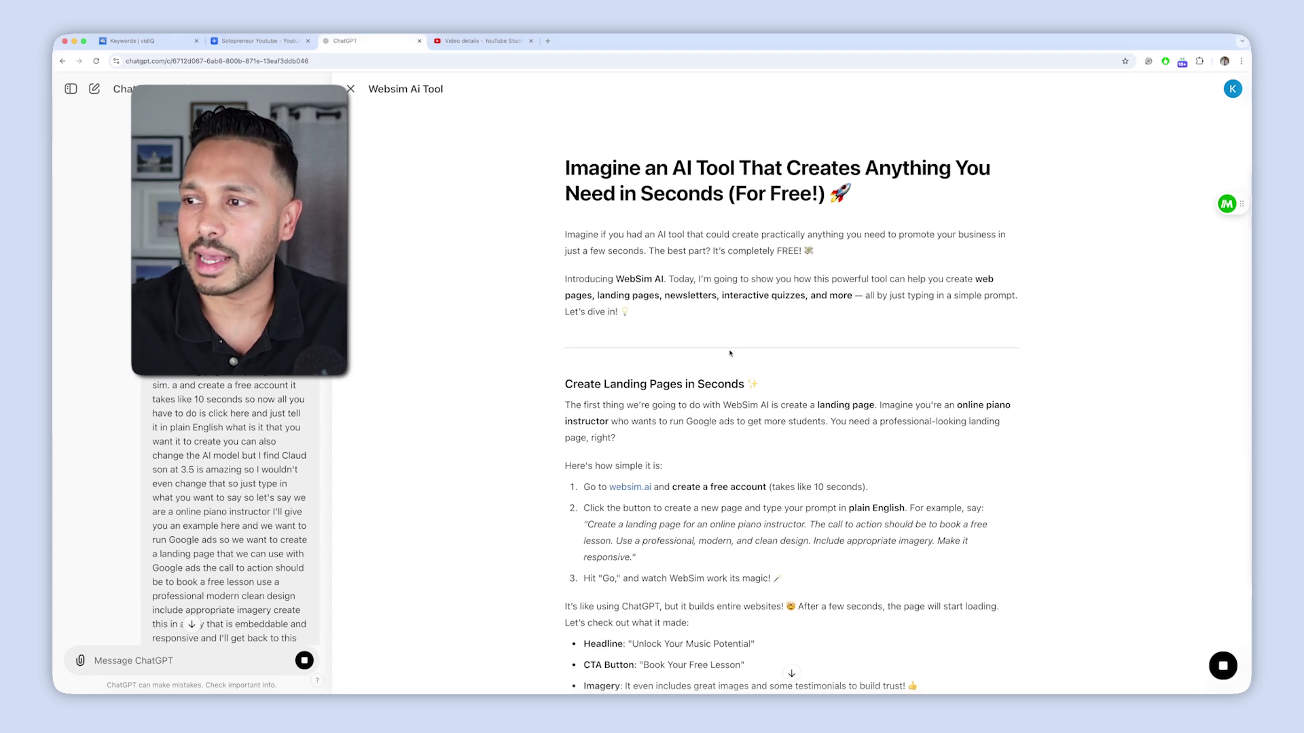
pyautogui.scroll(-6, 740, 333)
pyautogui.scroll(-2, 730, 353)
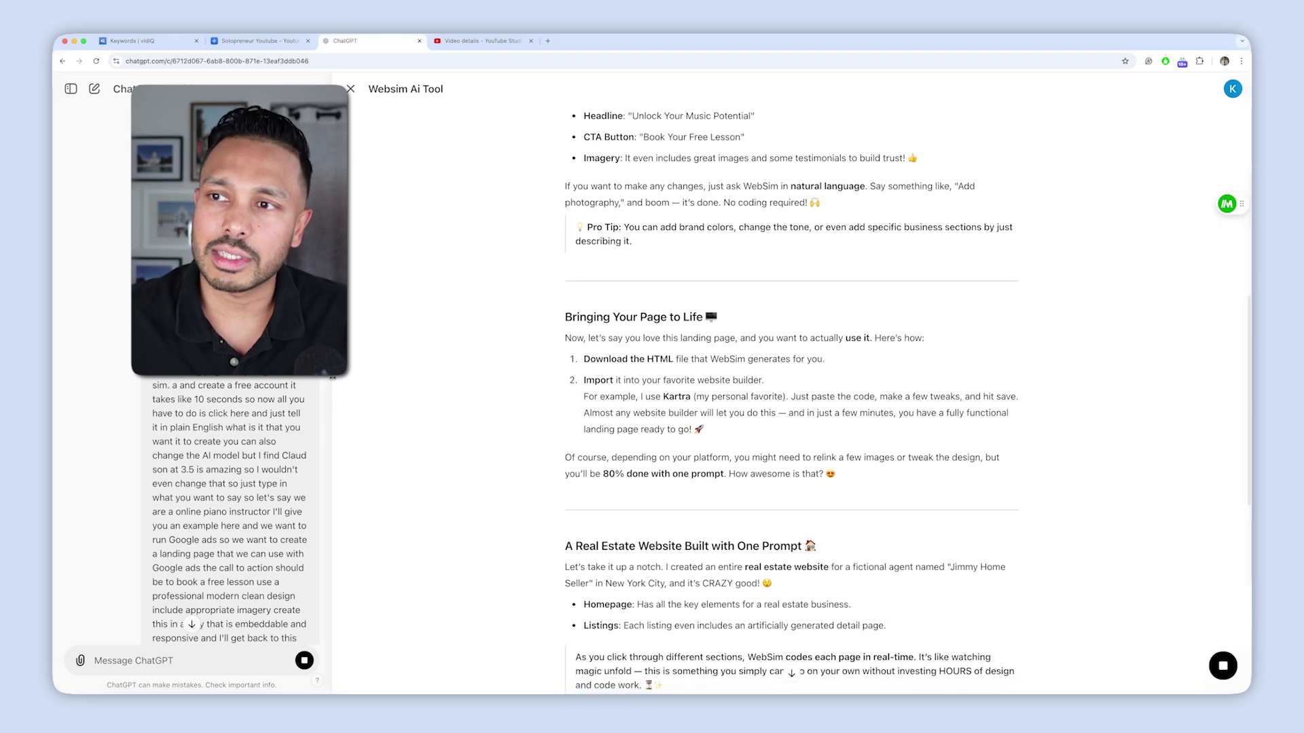
pyautogui.moveTo(332, 380)
pyautogui.mouseDown()
pyautogui.moveTo(371, 381)
pyautogui.moveTo(343, 379)
pyautogui.mouseUp()
pyautogui.scroll(-15, 762, 437)
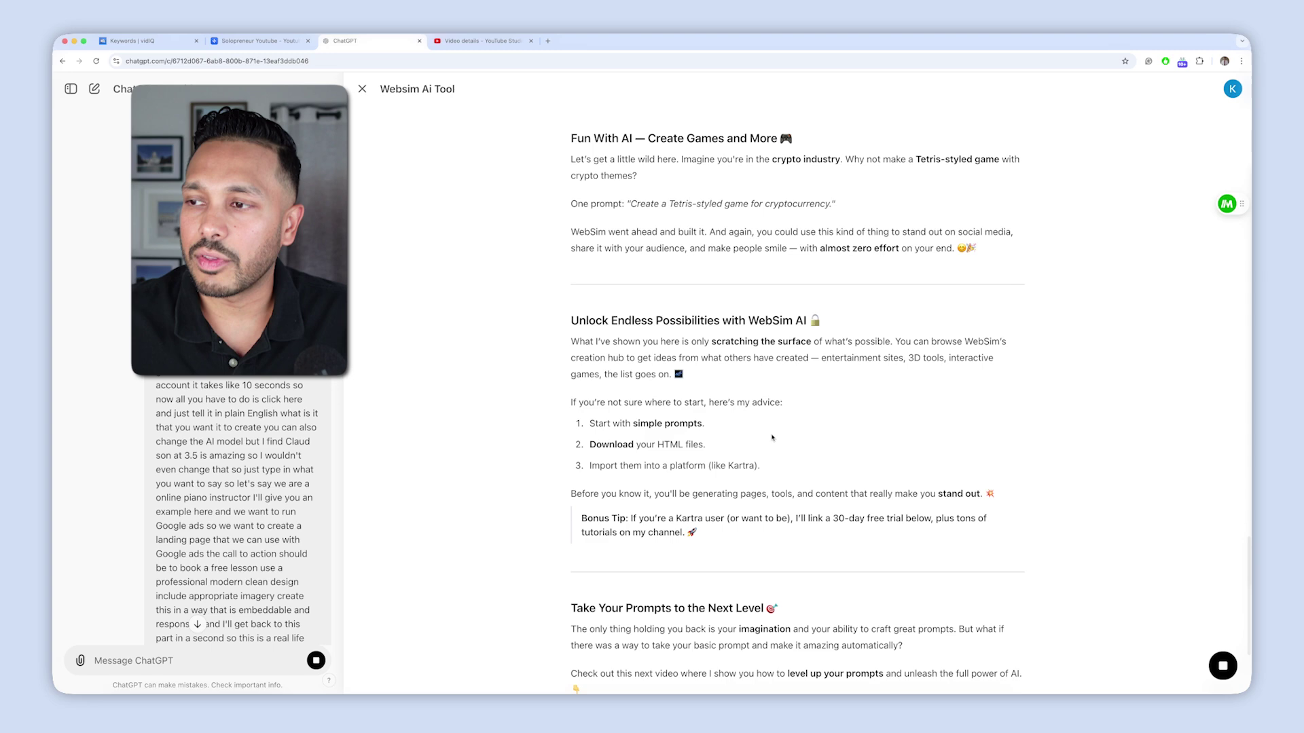
pyautogui.scroll(-5, 767, 434)
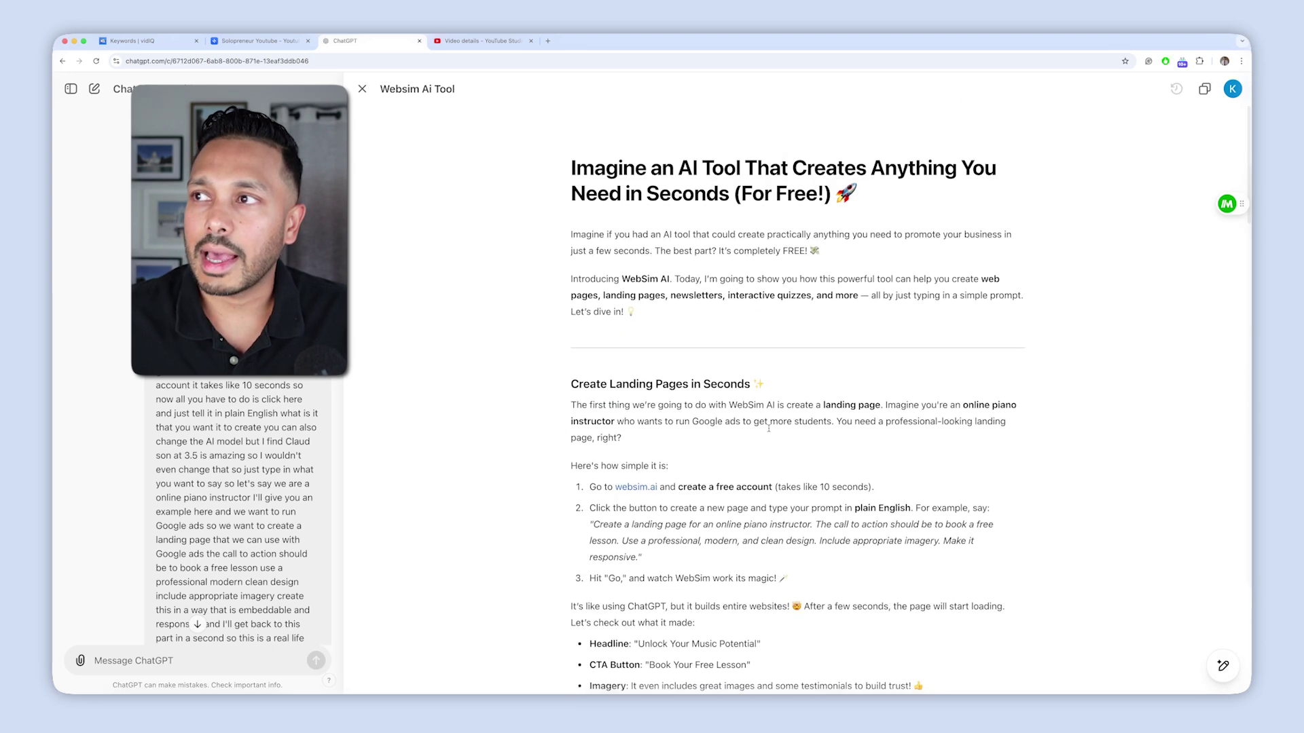
pyautogui.scroll(-5, 262, 383)
pyautogui.scroll(-10, 262, 384)
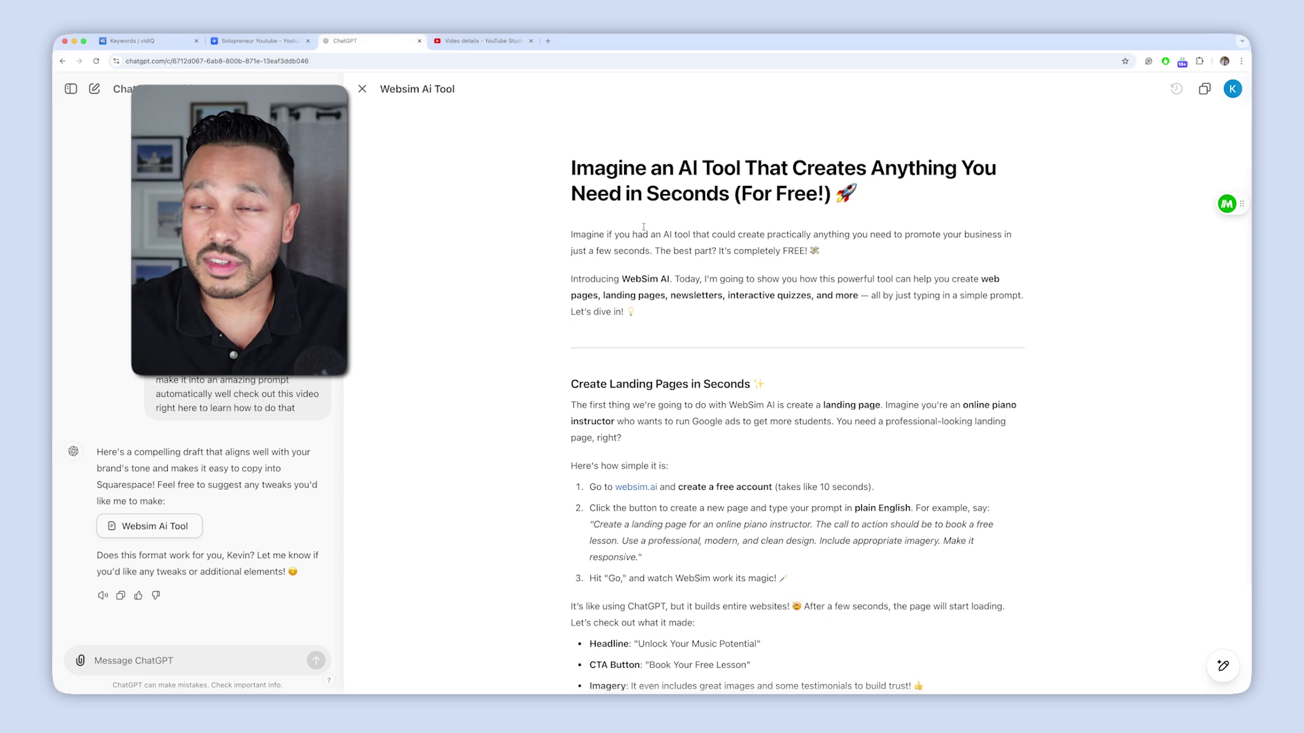
pyautogui.doubleClick(592, 235)
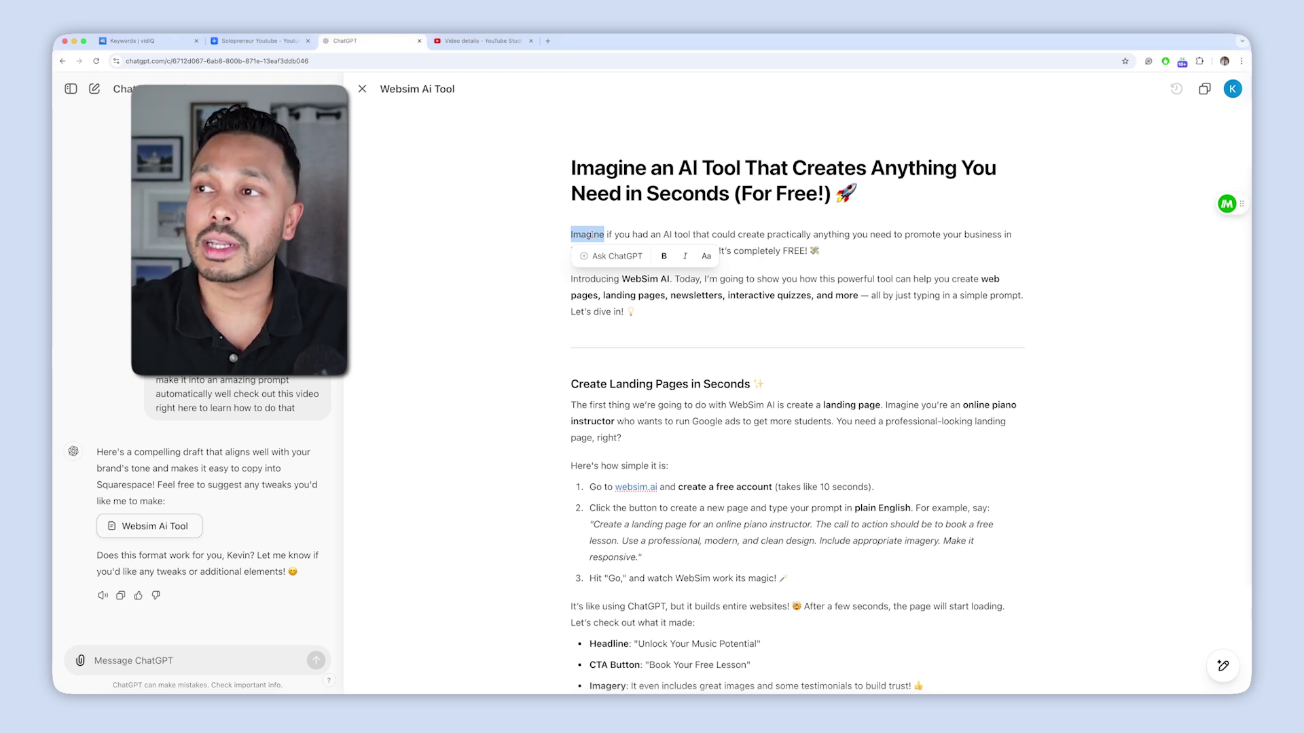
pyautogui.press('BackSpace')
pyautogui.hotkey('ctrl', 'z')
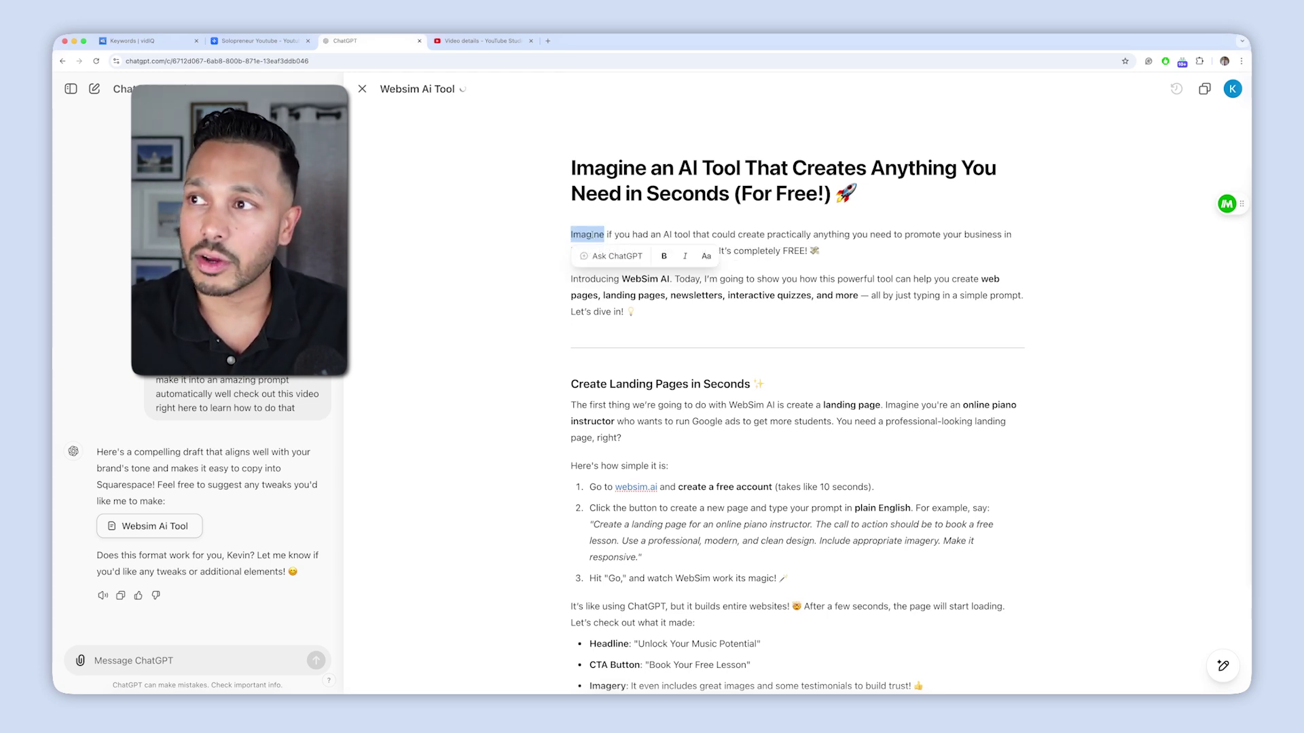
pyautogui.click(653, 233)
pyautogui.write('f sdfsf')
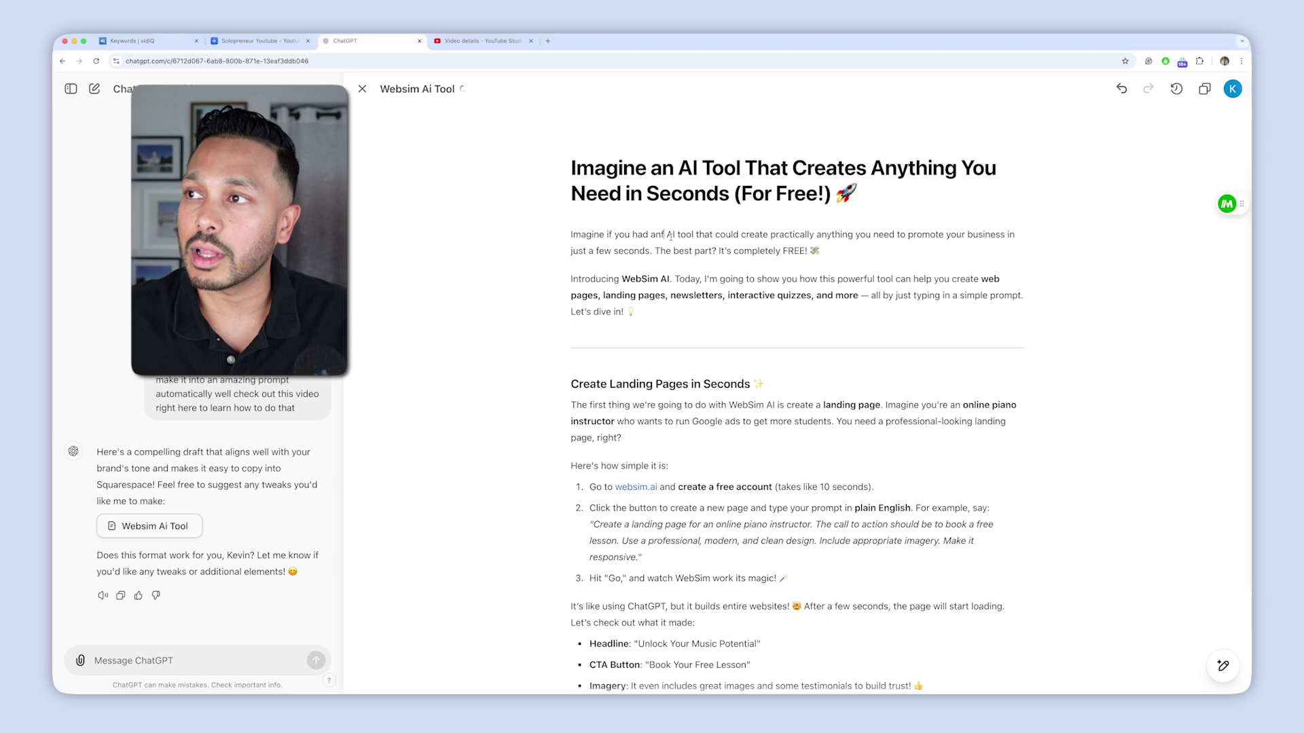
pyautogui.press('BackSpace')
pyautogui.press('BackSpace')
pyautogui.press('BackSpace')
pyautogui.press('BackSpace')
pyautogui.press('BackSpace')
pyautogui.press('BackSpace')
pyautogui.press('BackSpace')
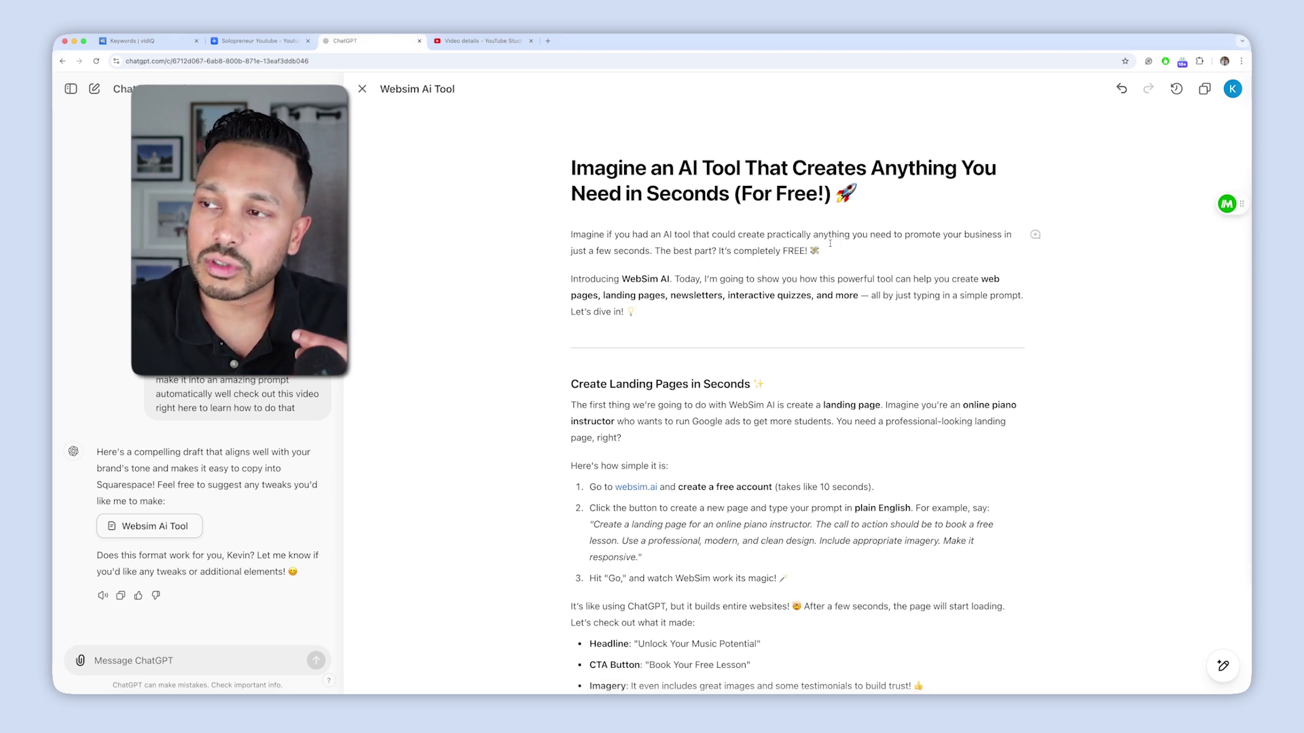
# Select the 'Introducing WebSim AI' paragraph and ask ChatGPT to 'Expand on this'
pyautogui.moveTo(654, 313); pyautogui.dragTo(569, 284)
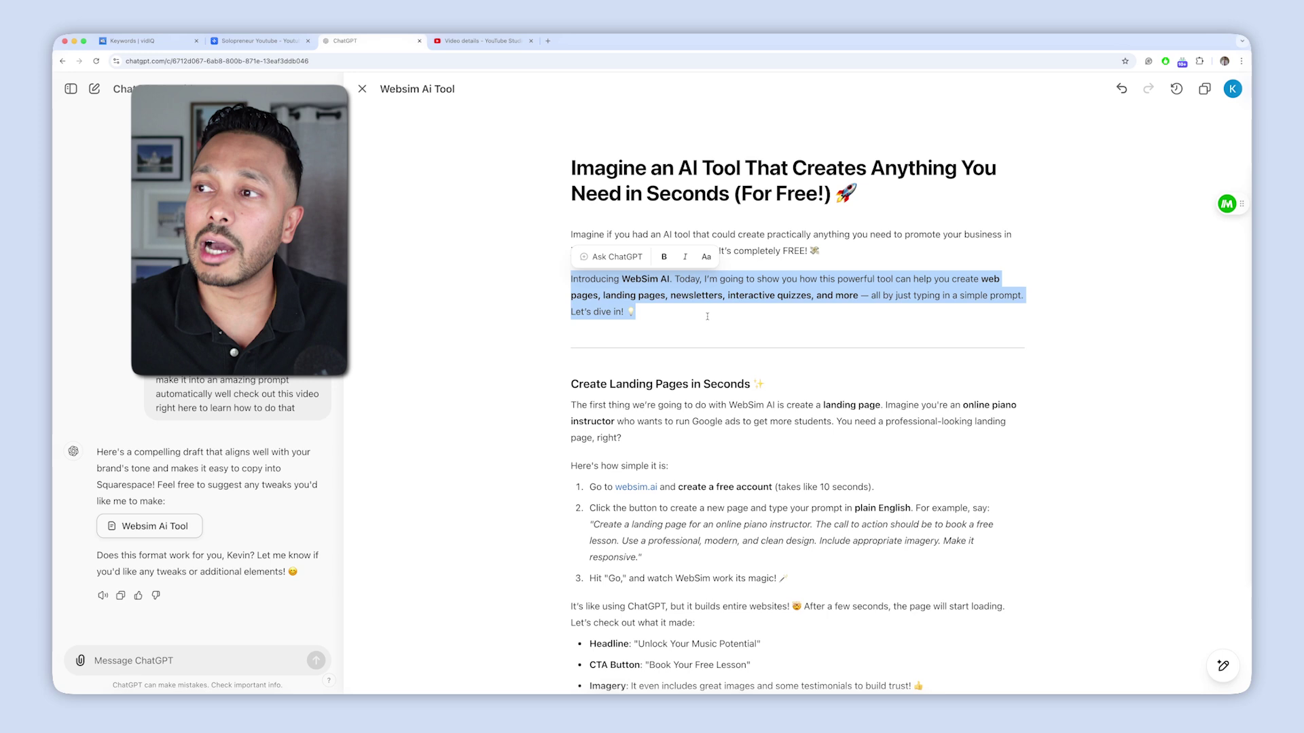
pyautogui.moveTo(707, 317); pyautogui.dragTo(545, 283)
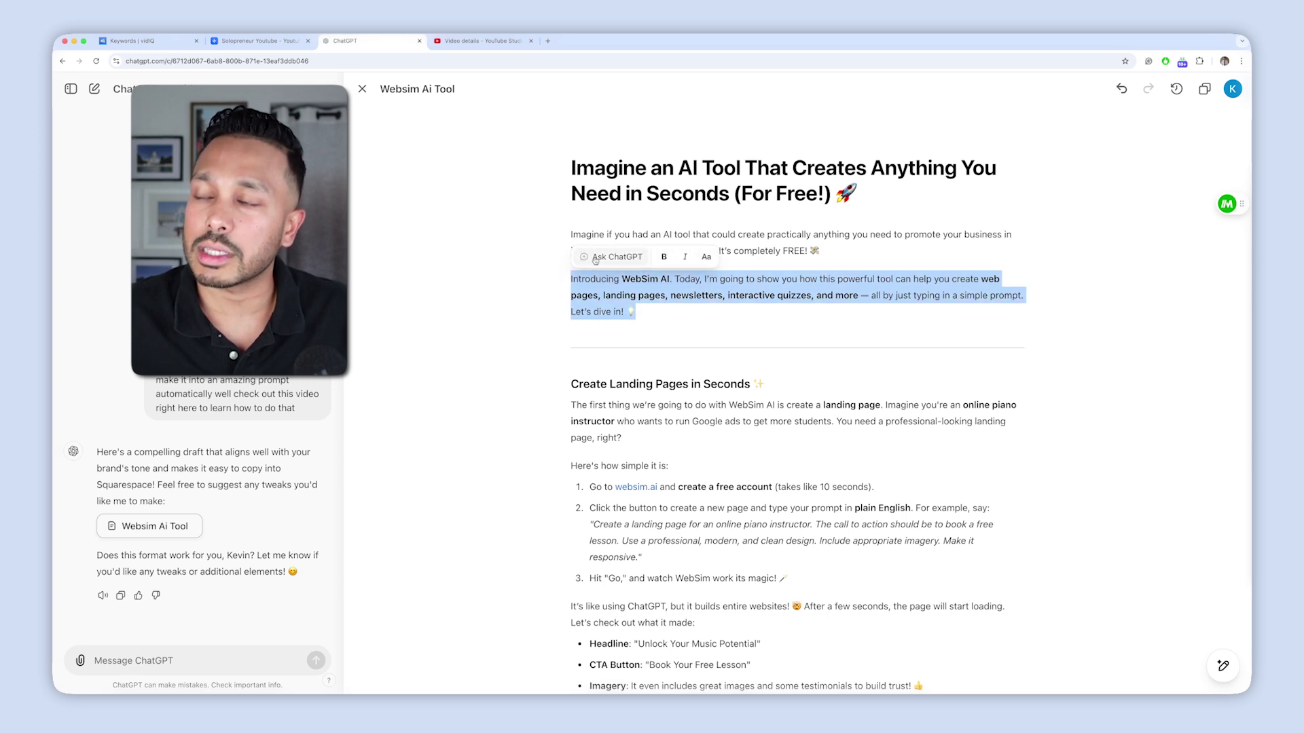
pyautogui.click(596, 258)
pyautogui.write('Expand on this')
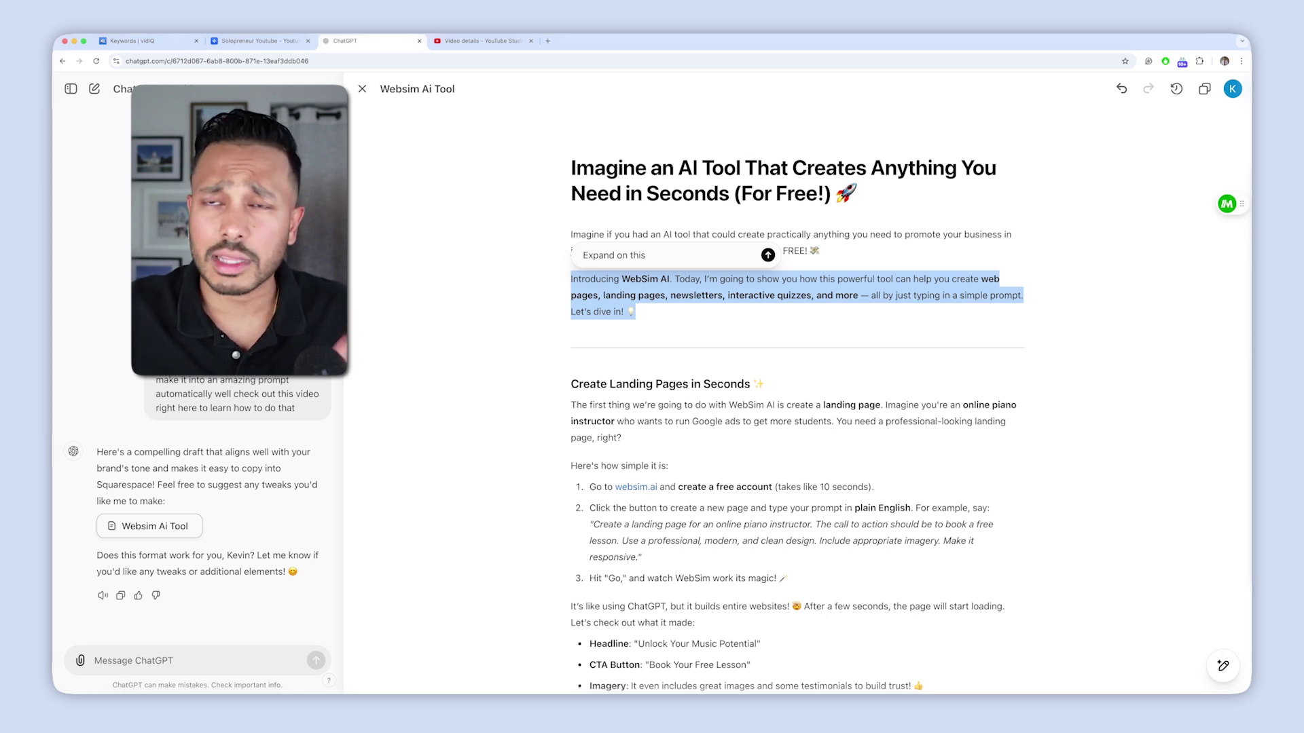
pyautogui.press('Return')
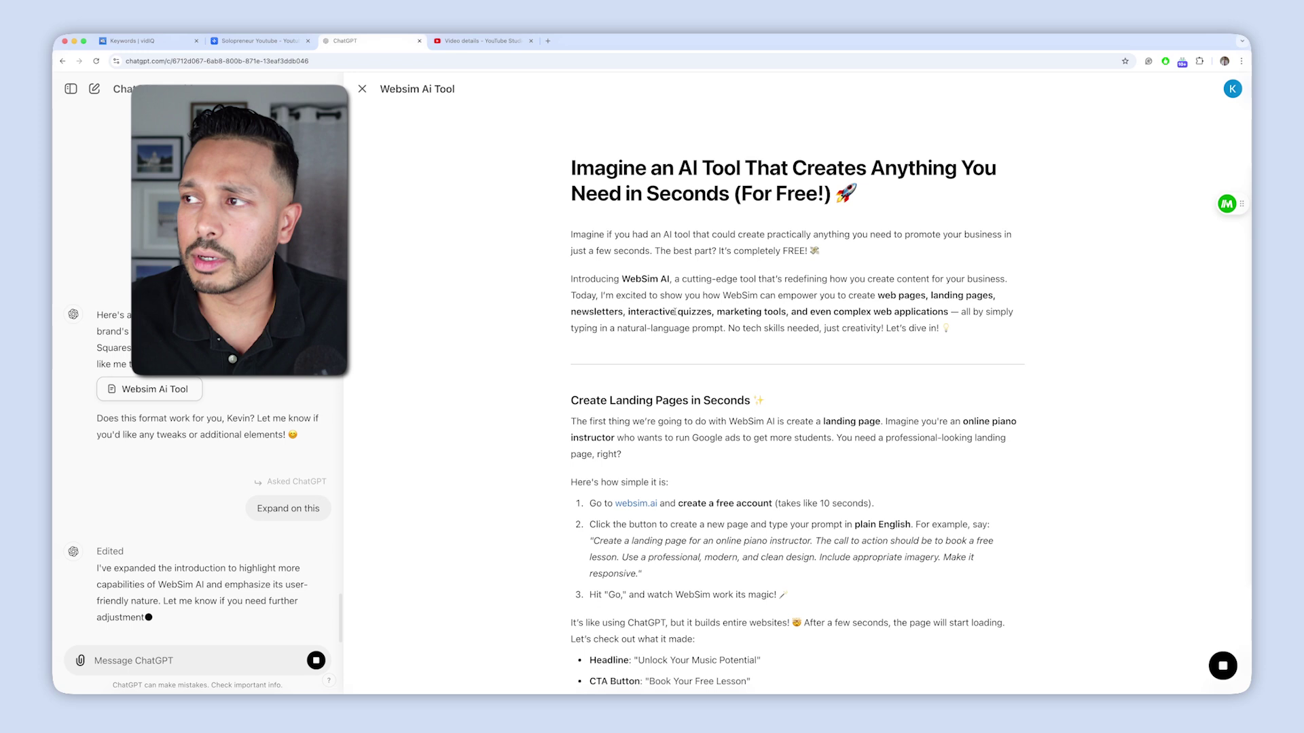
pyautogui.scroll(-5, 691, 345)
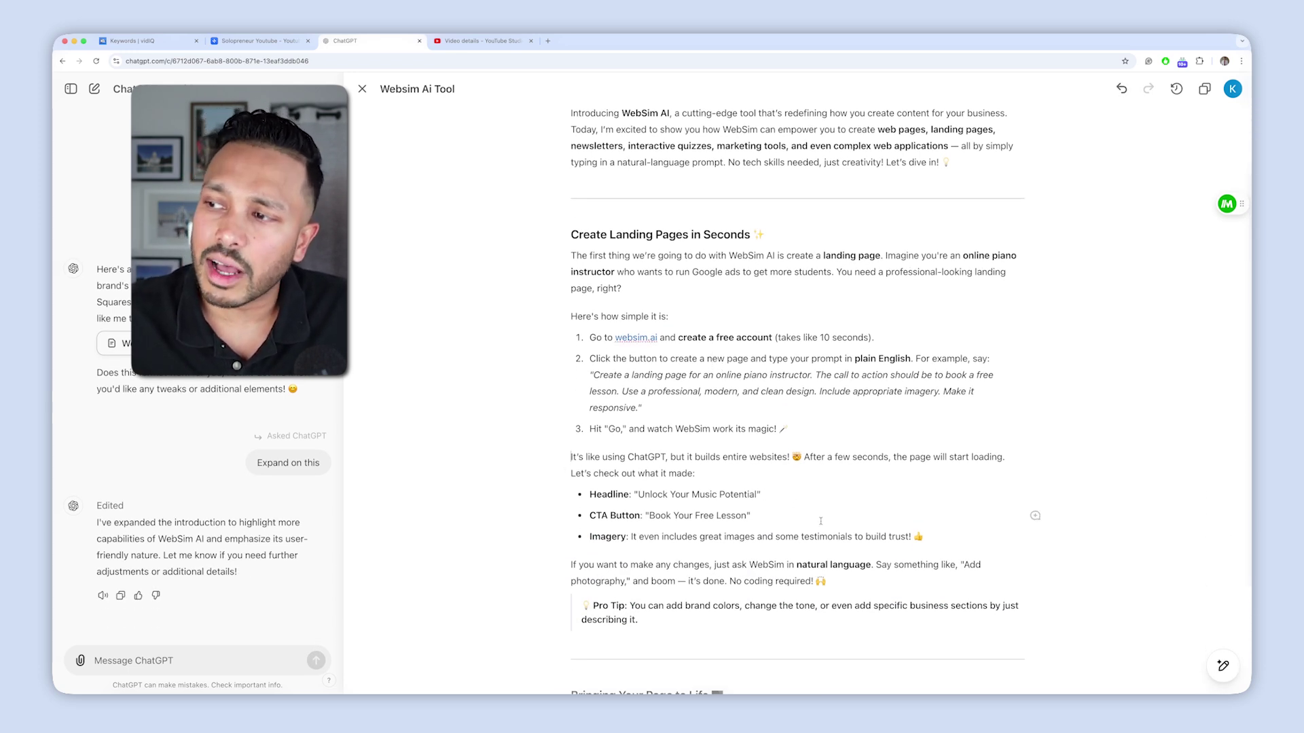
pyautogui.moveTo(933, 538); pyautogui.dragTo(562, 460)
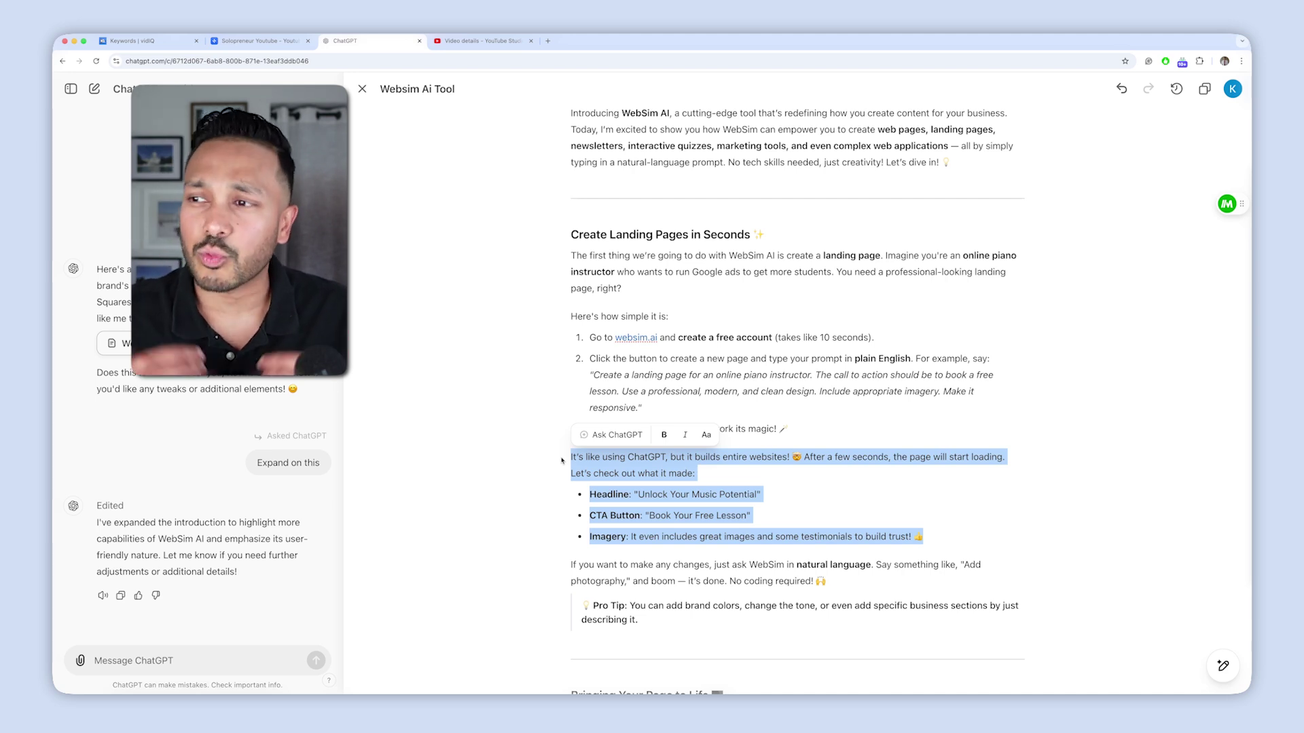
pyautogui.click(764, 515)
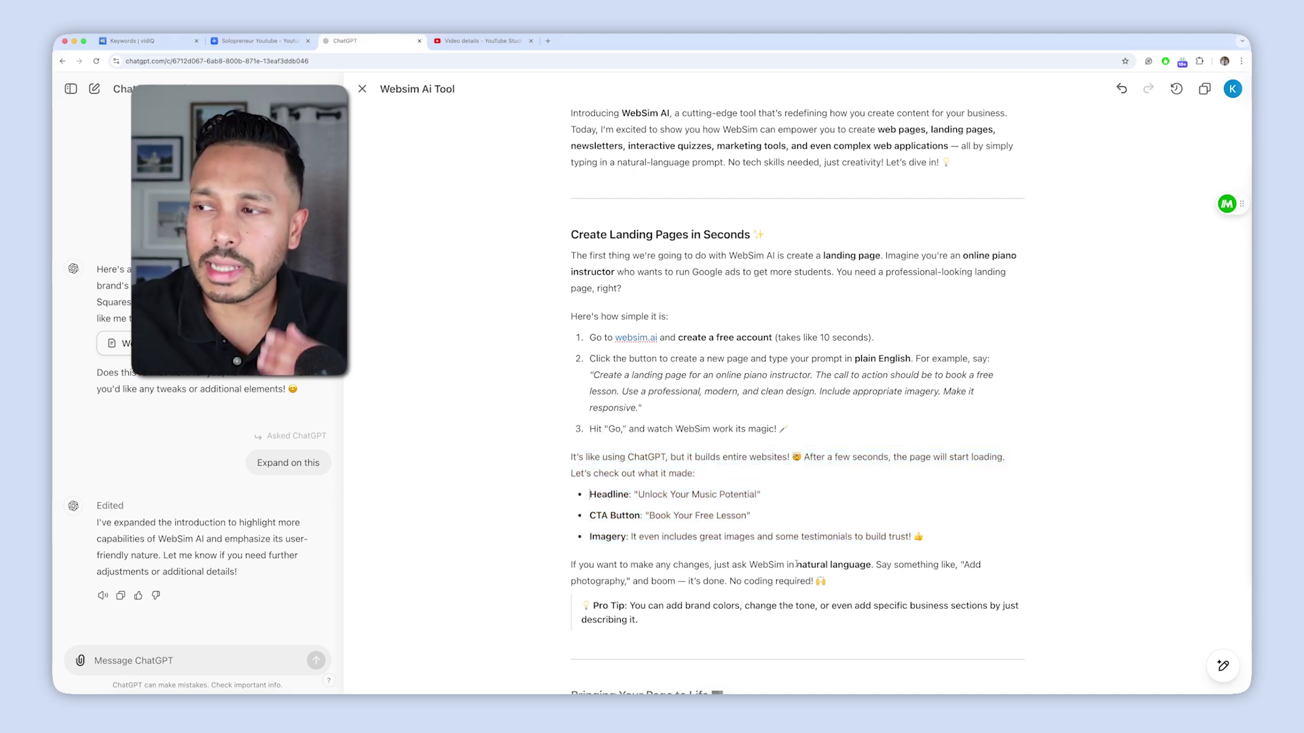
pyautogui.moveTo(796, 565); pyautogui.dragTo(870, 562)
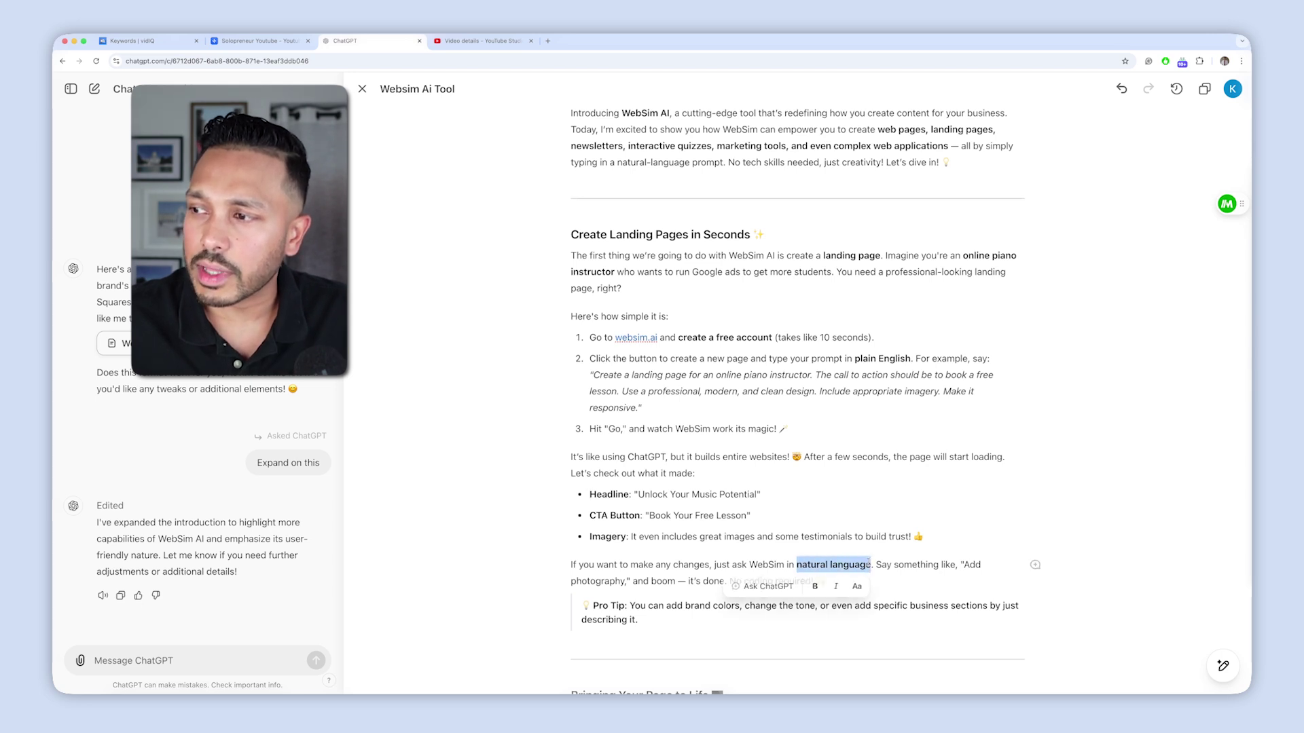
pyautogui.click(794, 591)
pyautogui.write('explain this')
pyautogui.press('Return')
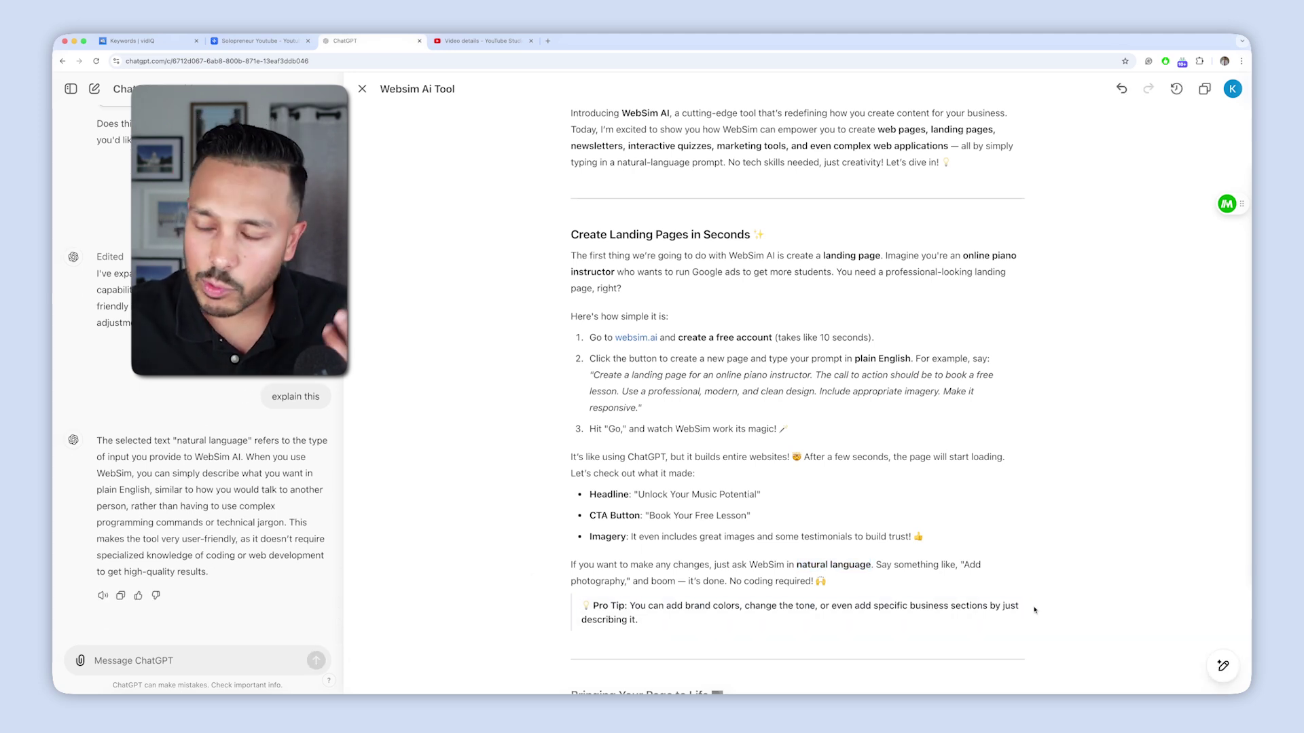
# Get Suggest edits comments on the post, then ask ChatGPT to 'Implement those suggestions'
pyautogui.scroll(3, 844, 476)
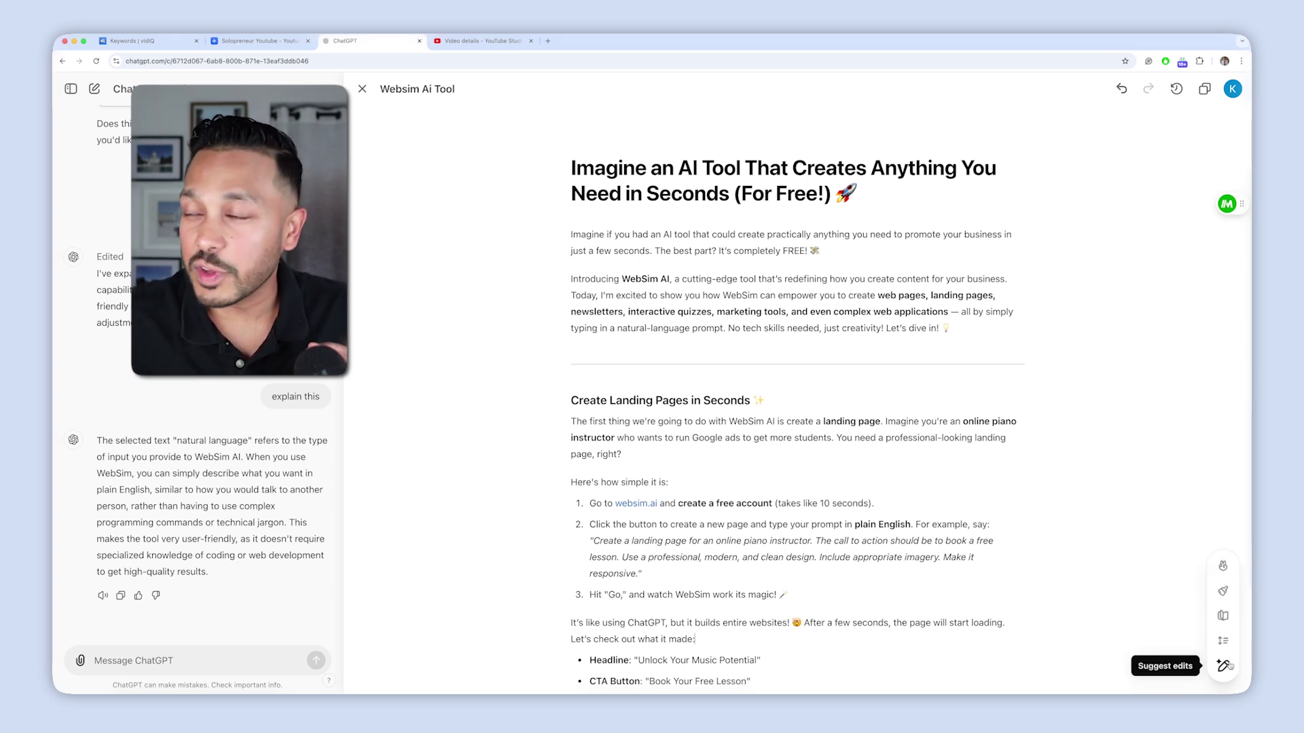
pyautogui.moveTo(1232, 671)
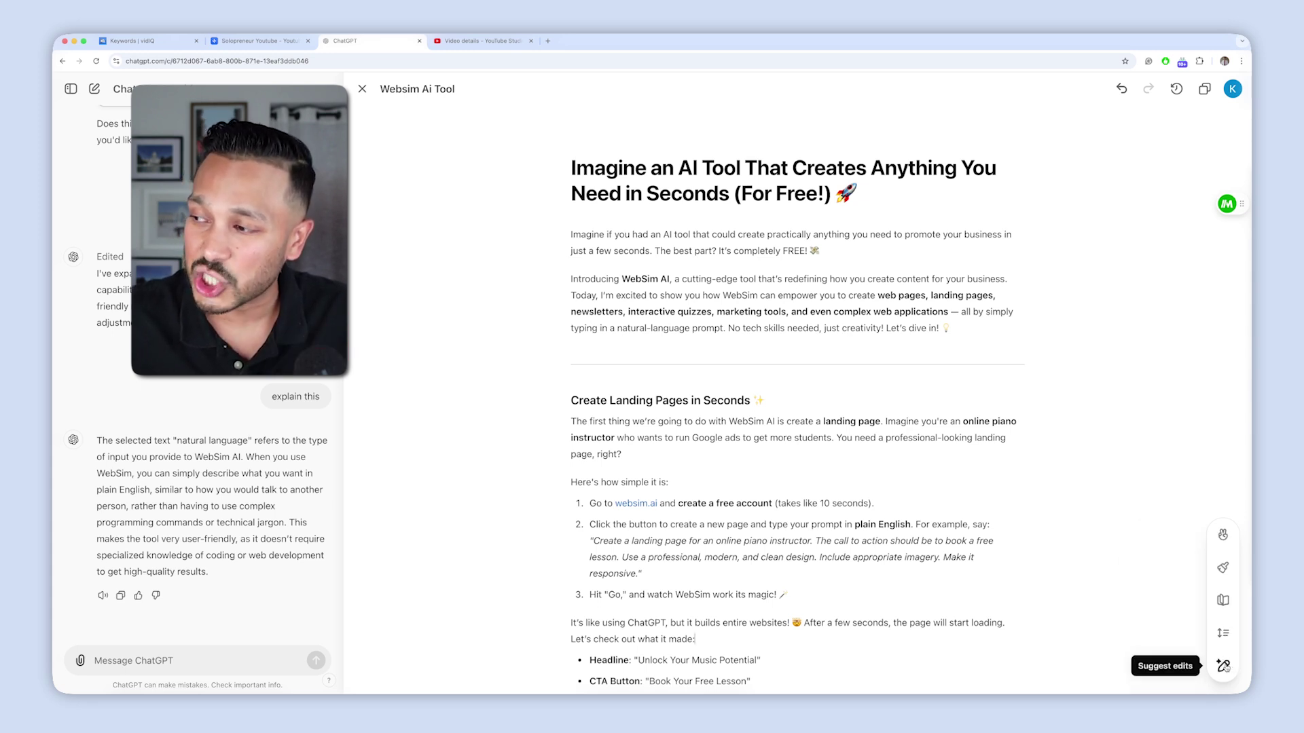
pyautogui.click(1224, 667)
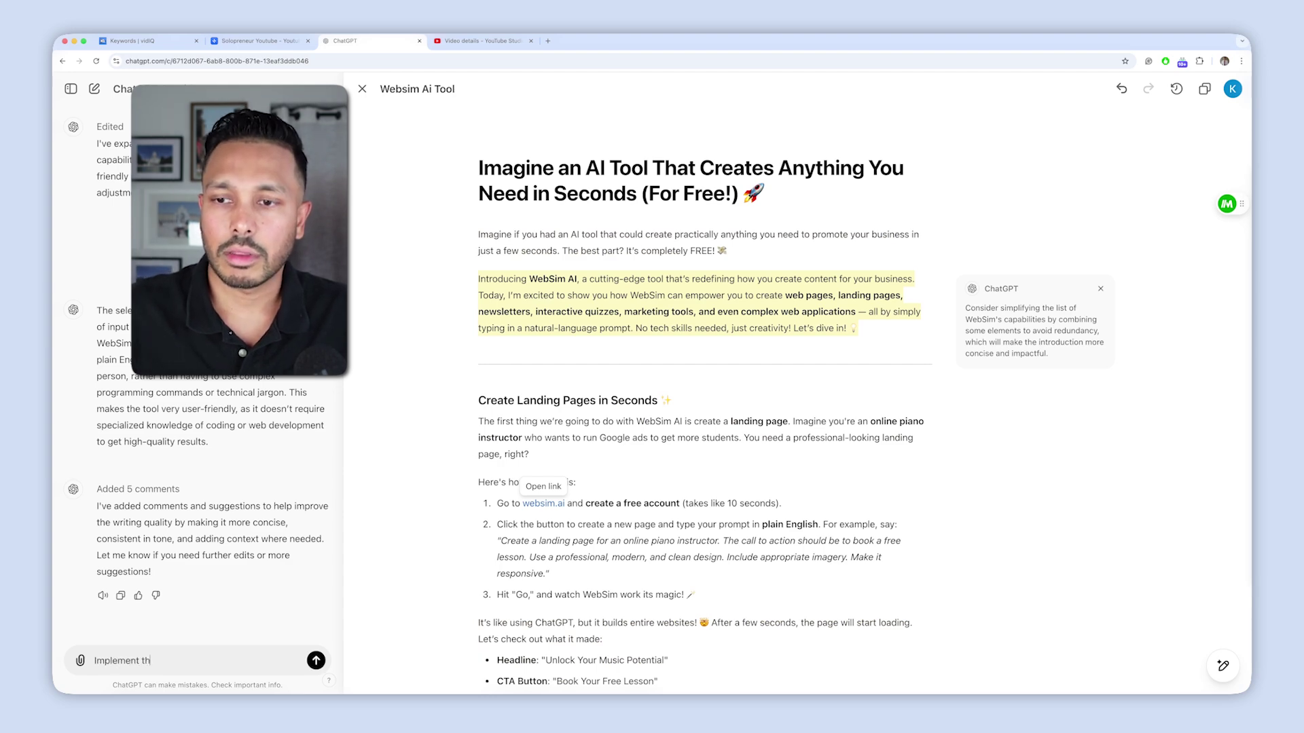
pyautogui.press('Return')
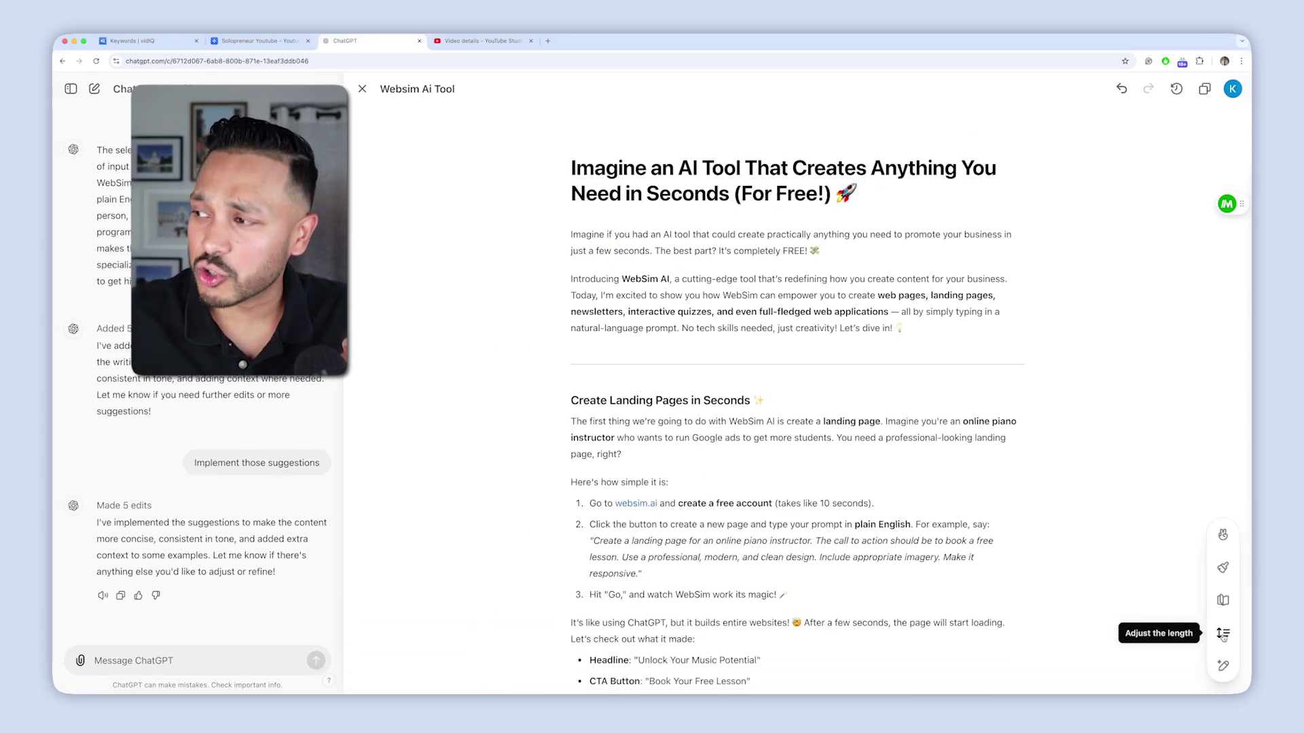
# Lengthen the post with the Adjust the length slider set to Longer
pyautogui.click(1223, 636)
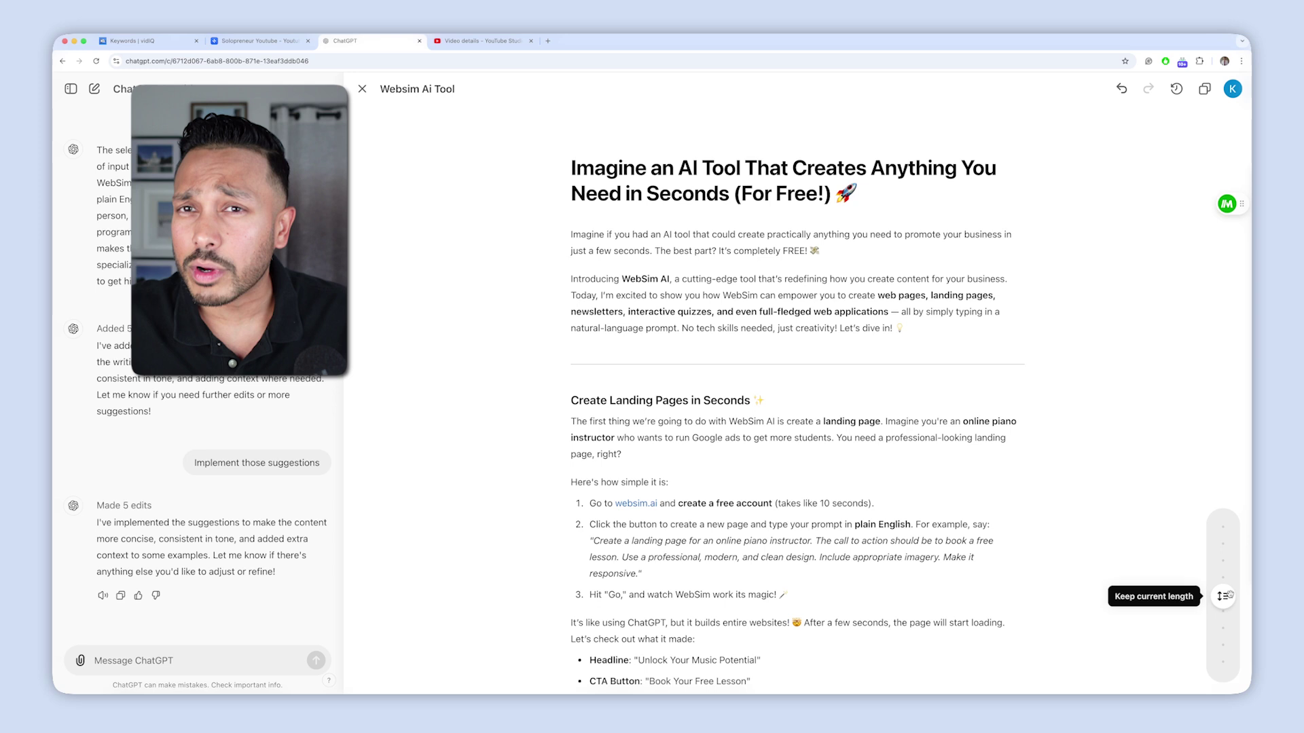
pyautogui.moveTo(1229, 595); pyautogui.dragTo(1222, 563)
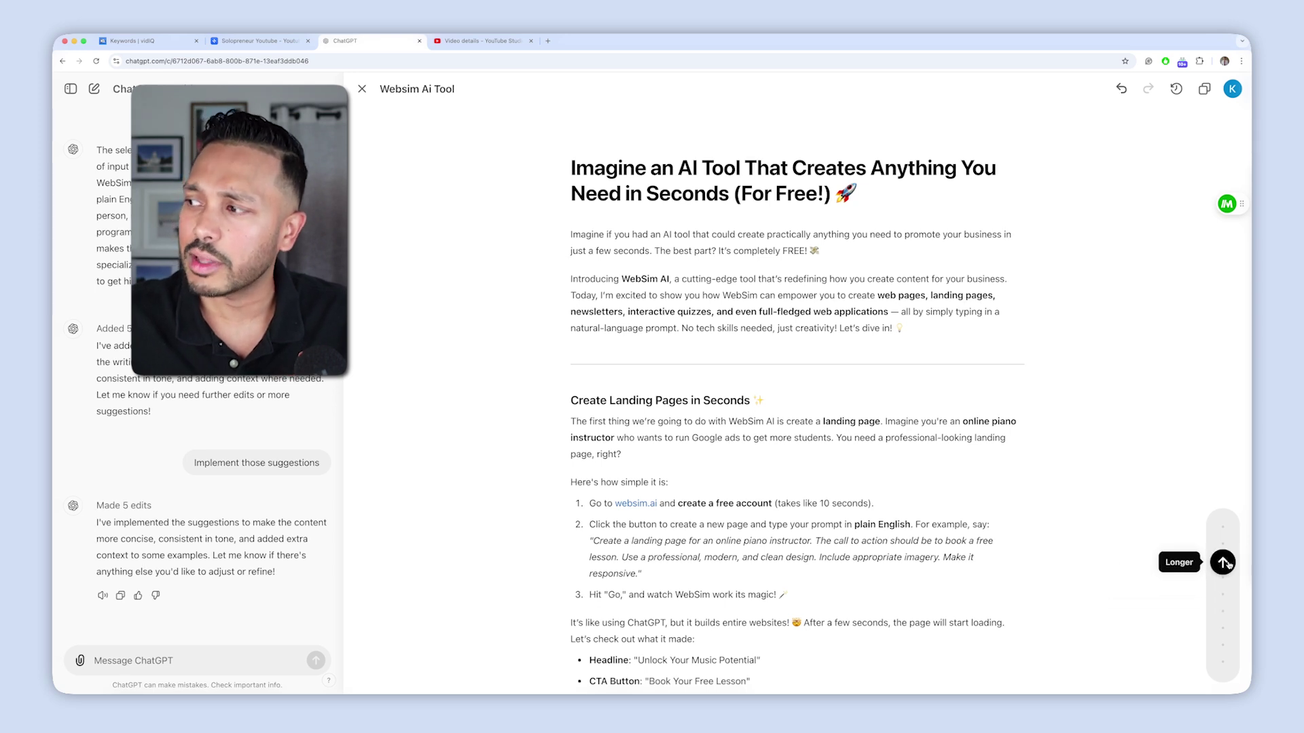
pyautogui.click(1223, 562)
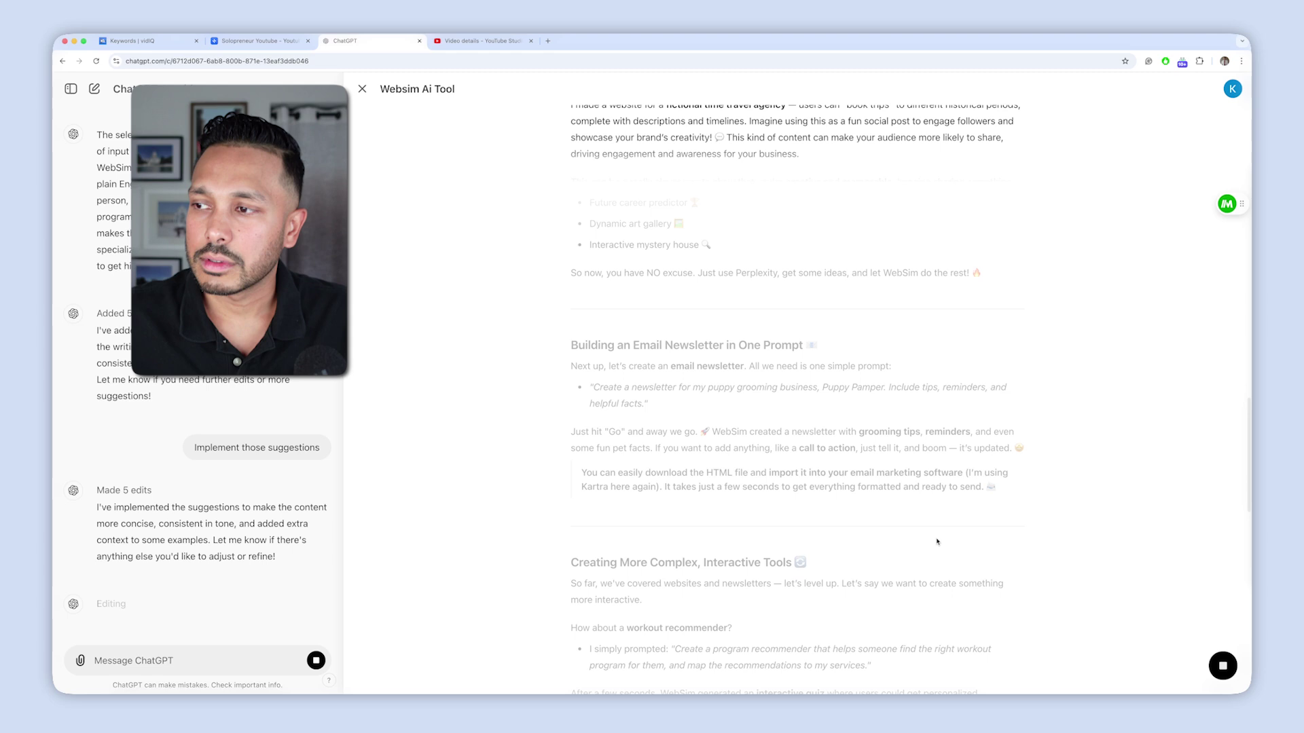
# Choose Keep current reading level in the Reading level options
pyautogui.moveTo(1222, 665)
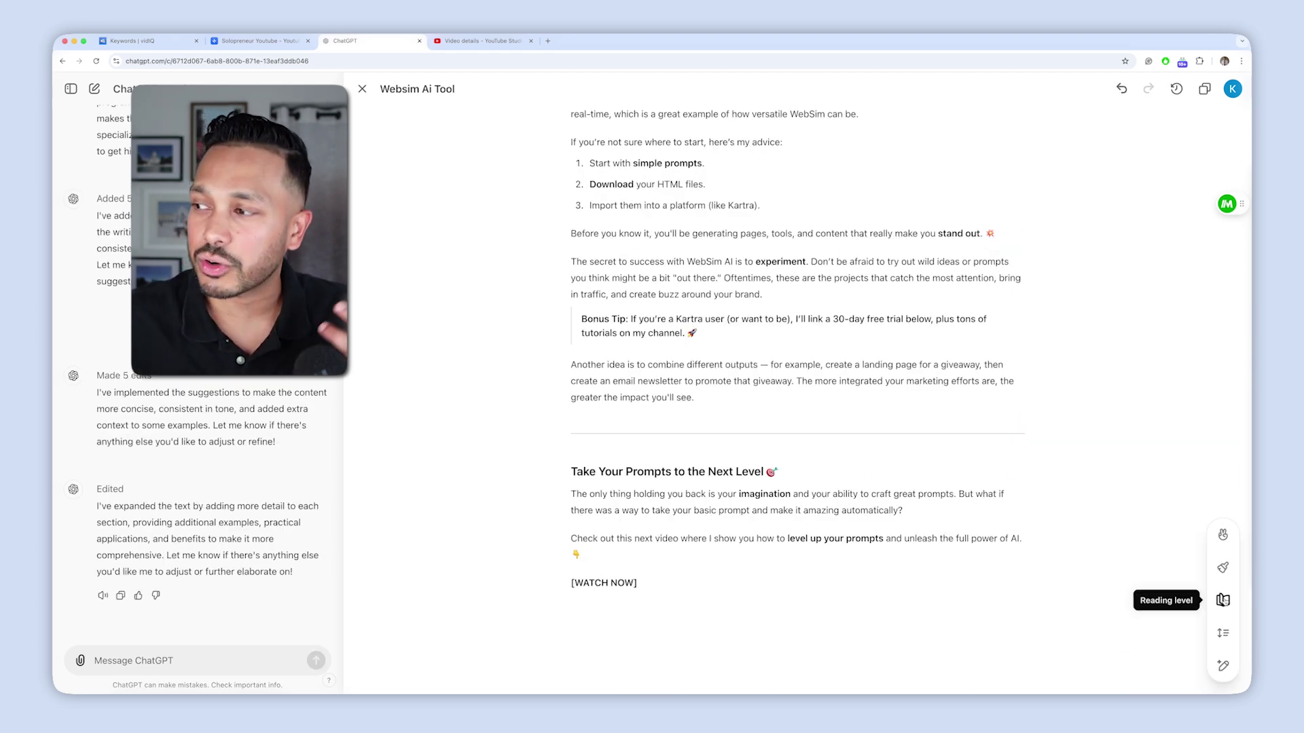
pyautogui.click(1222, 600)
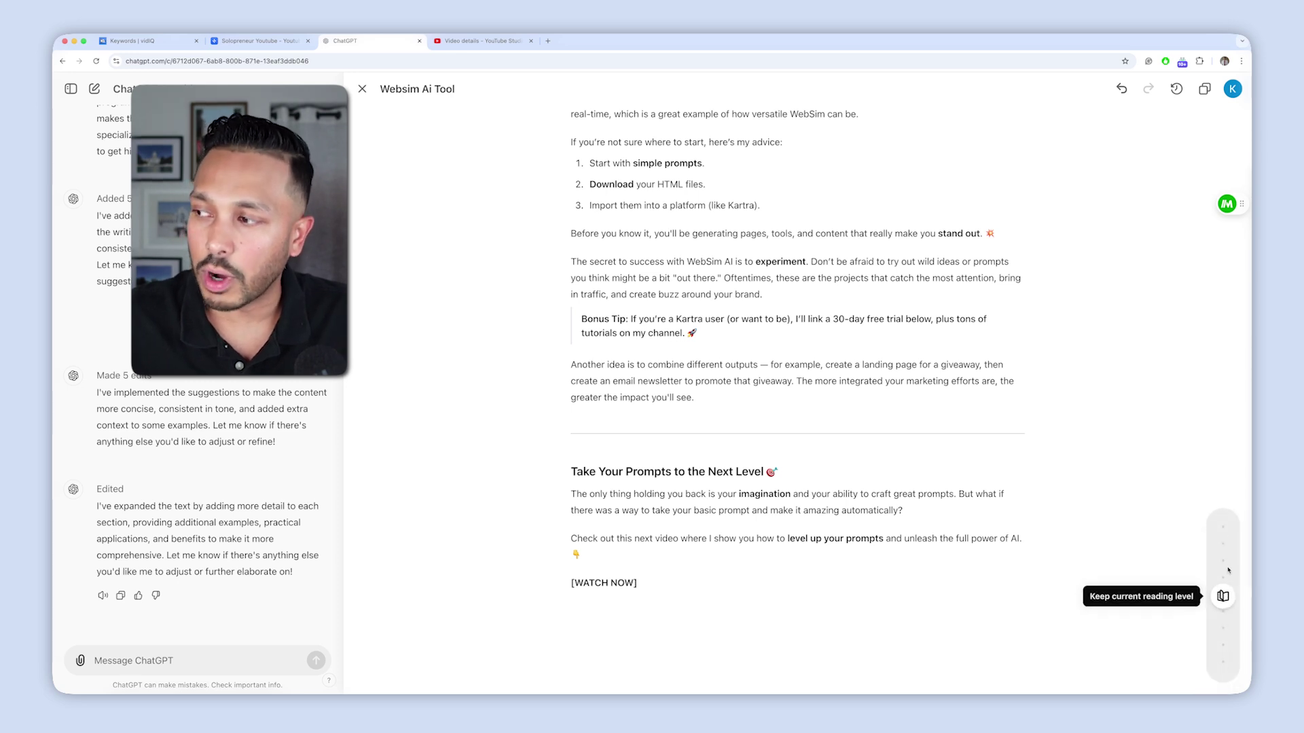
pyautogui.click(1140, 633)
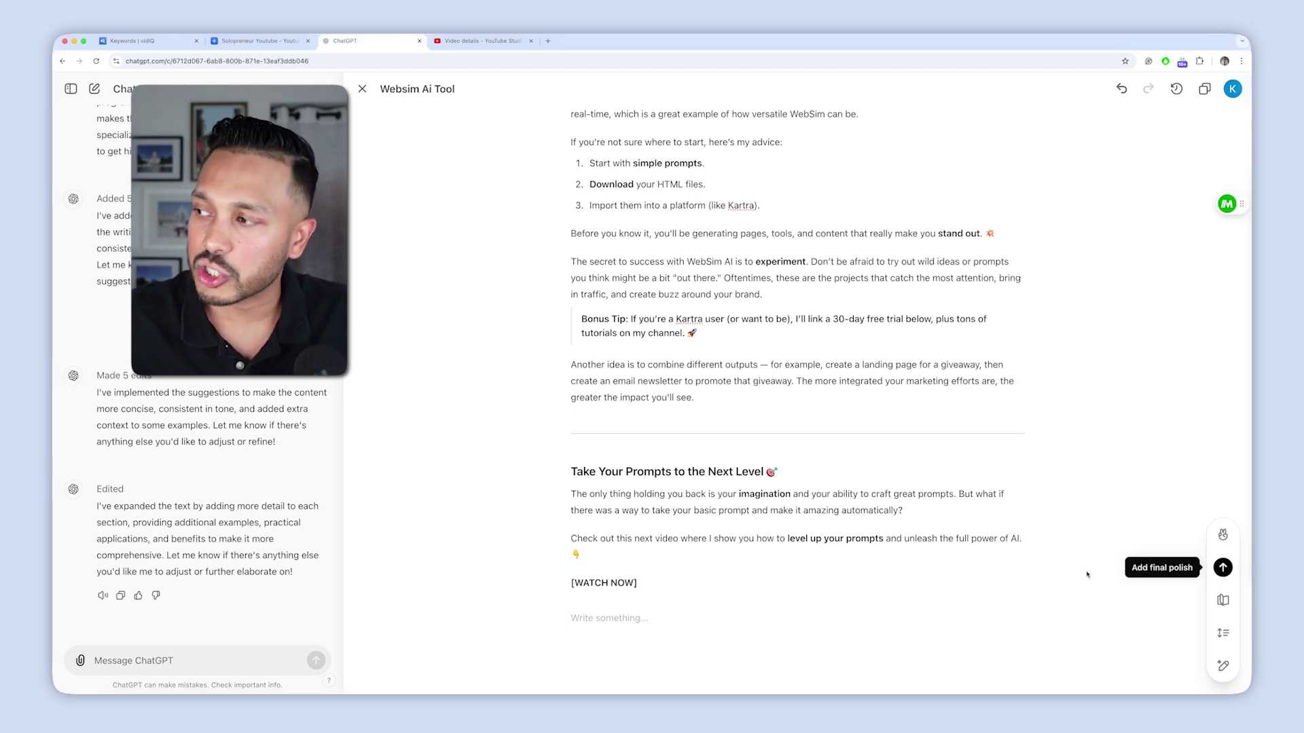
# Apply Add final polish to refine the post's titles, grammar and flow
pyautogui.click(1223, 568)
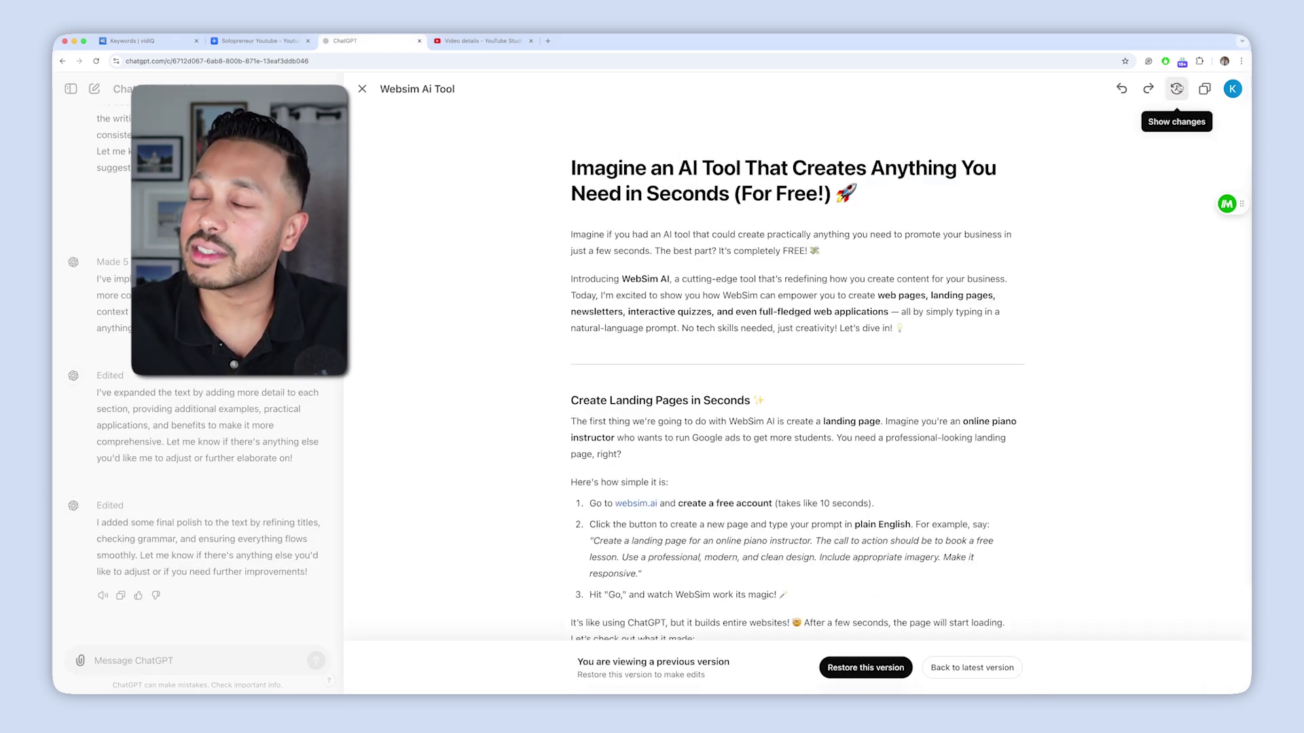
# Turn on Show changes to review the green-highlighted additions, then hide the marking again
pyautogui.click(1176, 89)
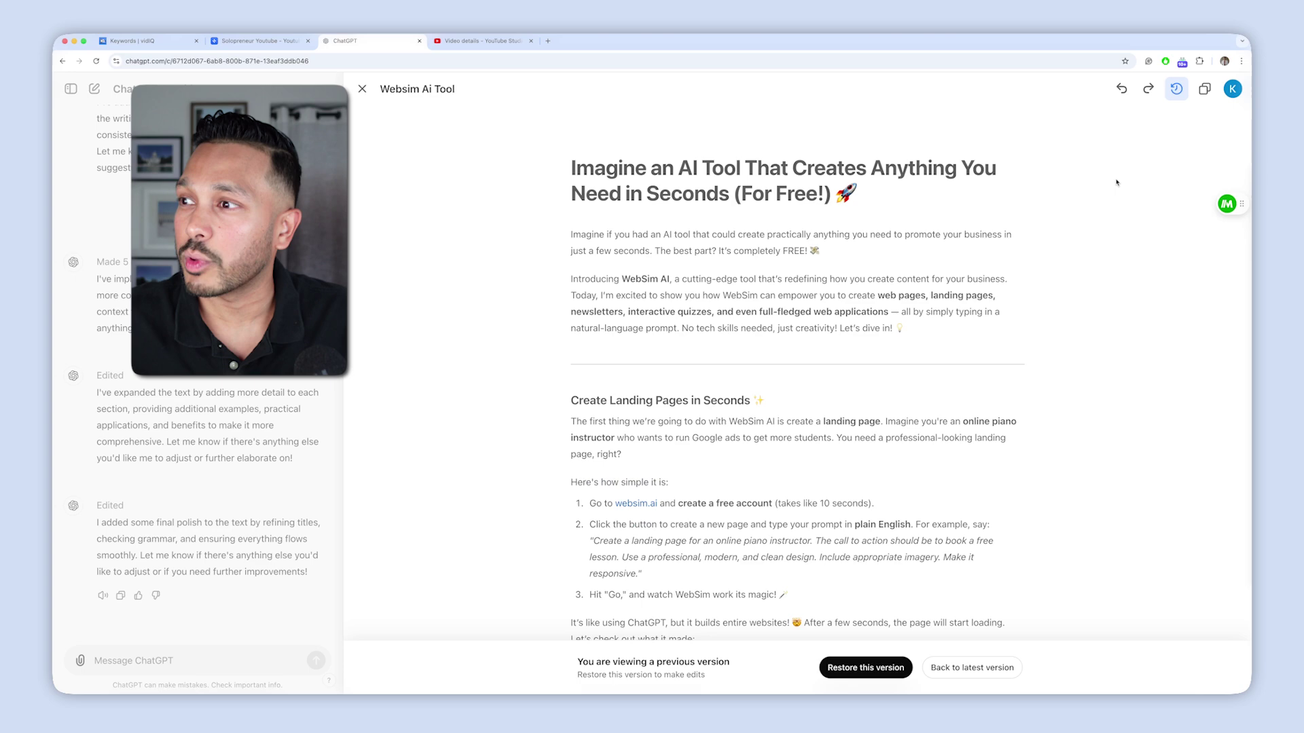
pyautogui.scroll(-10, 1023, 264)
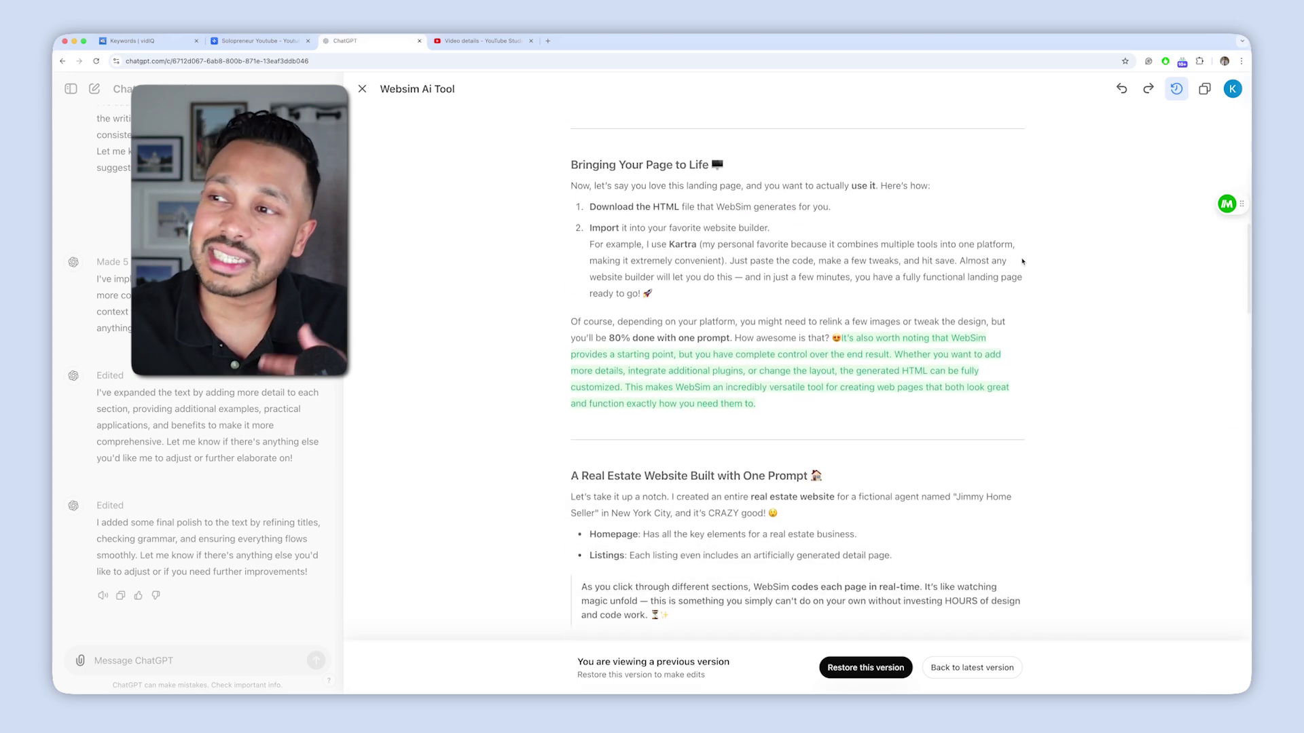
pyautogui.scroll(-6, 993, 263)
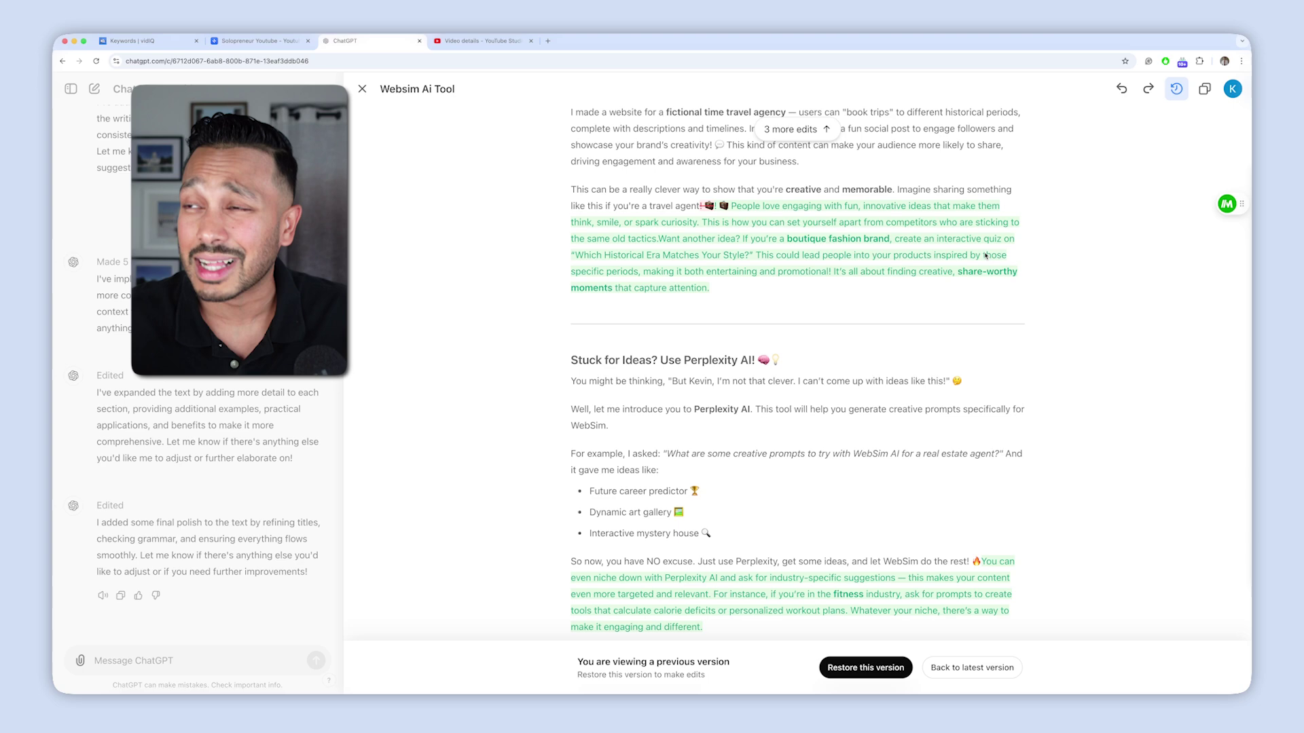
pyautogui.scroll(10, 985, 256)
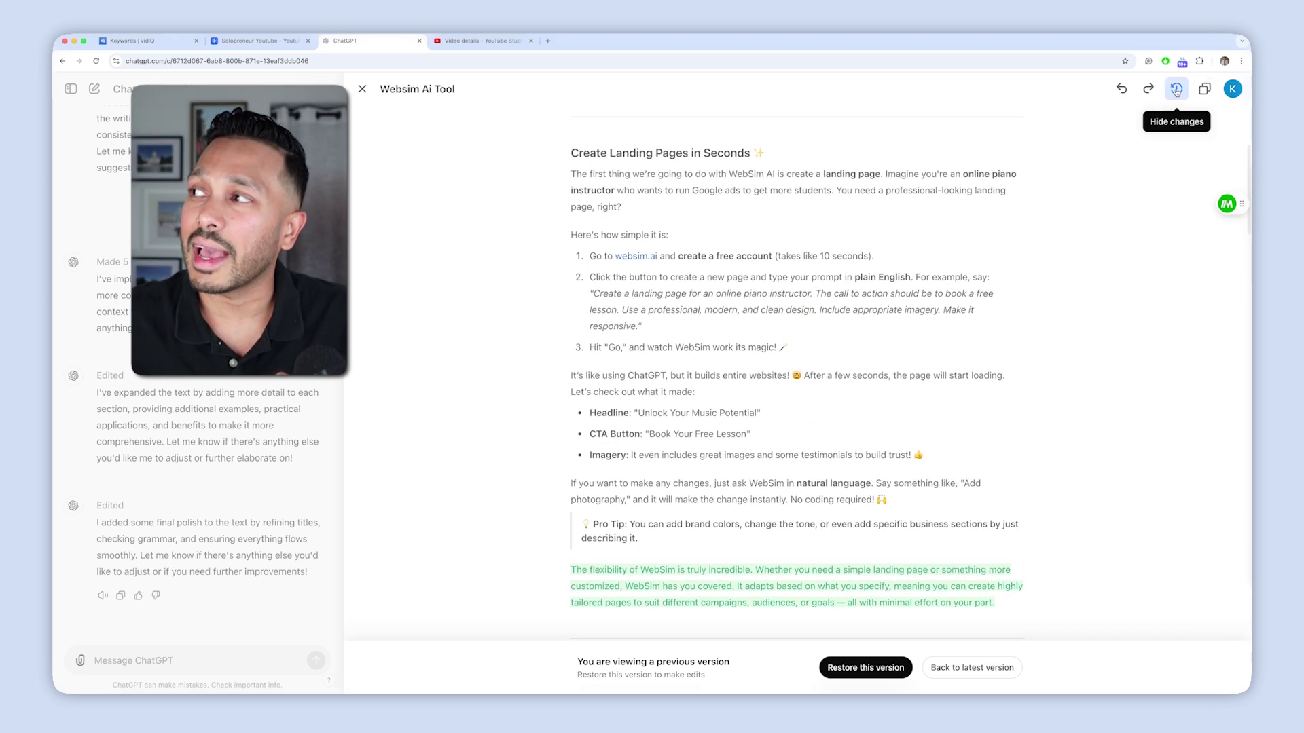
pyautogui.click(1177, 90)
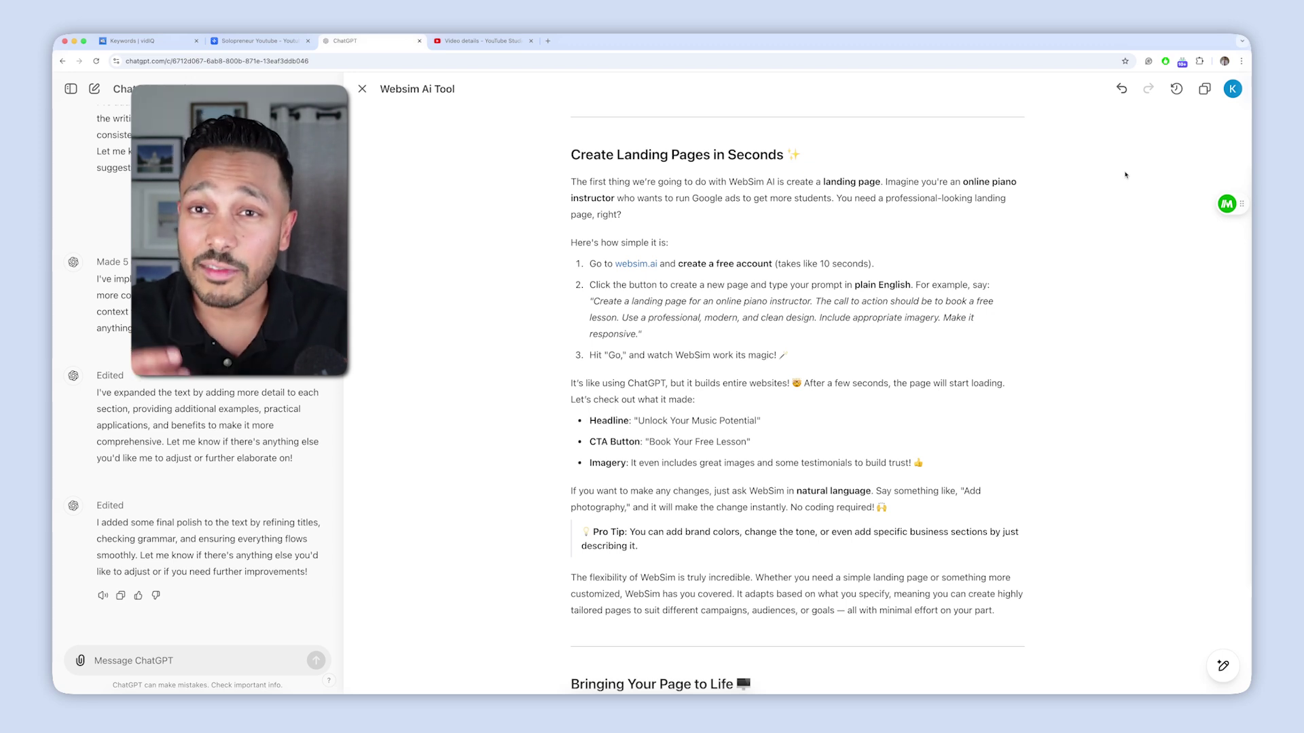
# Undo back to the earlier commented version of the post, then jump back to the latest version
pyautogui.click(1122, 89)
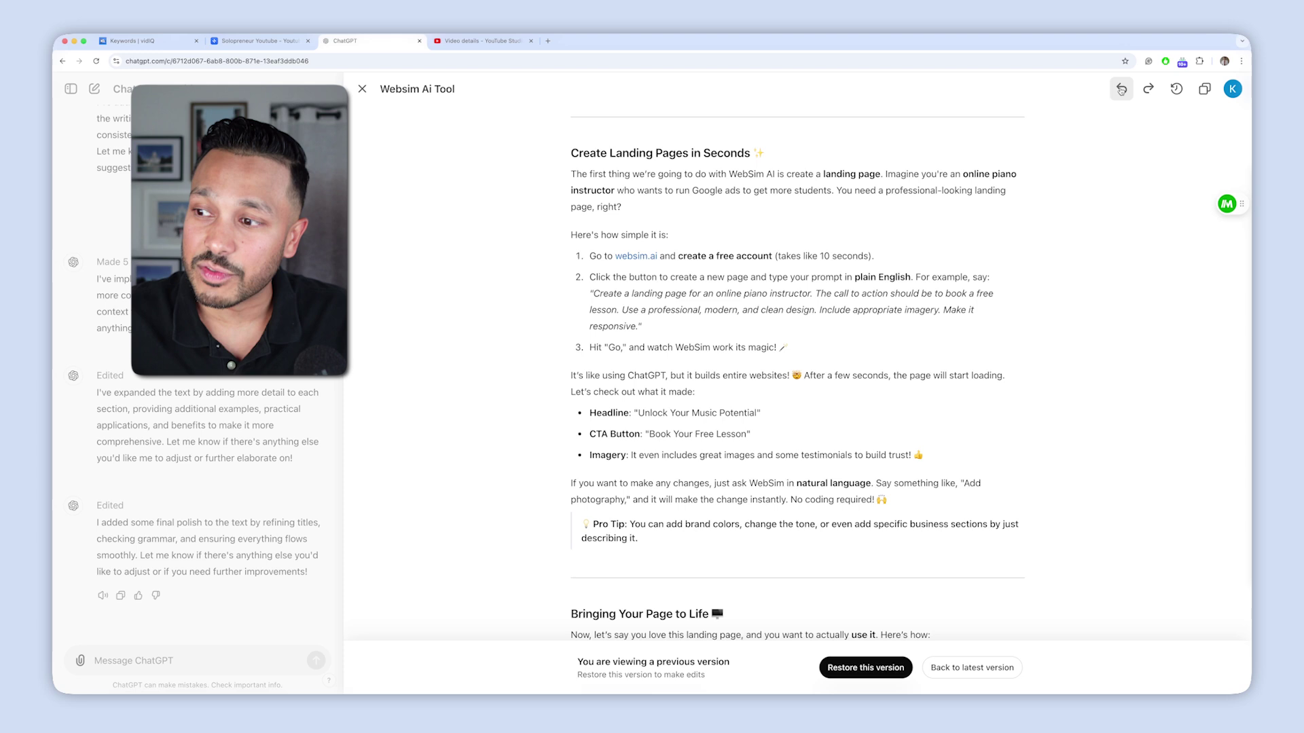
pyautogui.scroll(-3, 998, 328)
pyautogui.click(1122, 89)
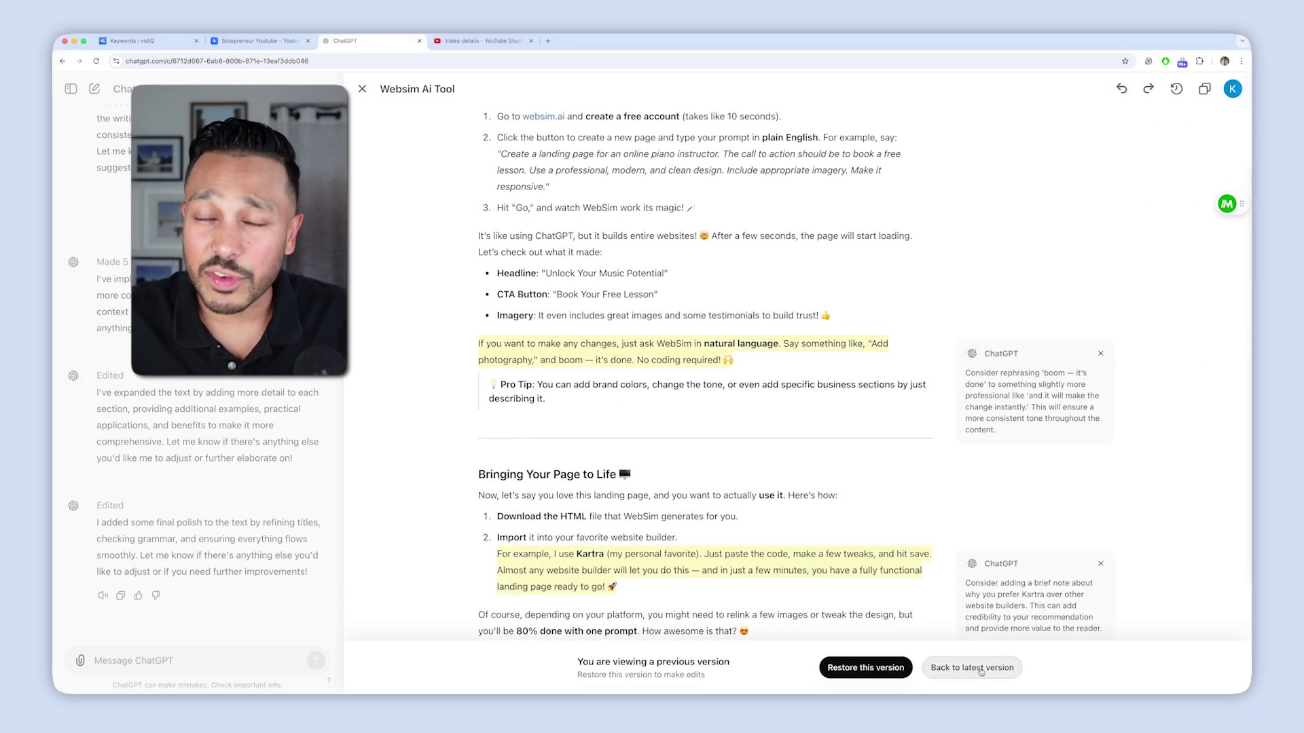
pyautogui.click(981, 670)
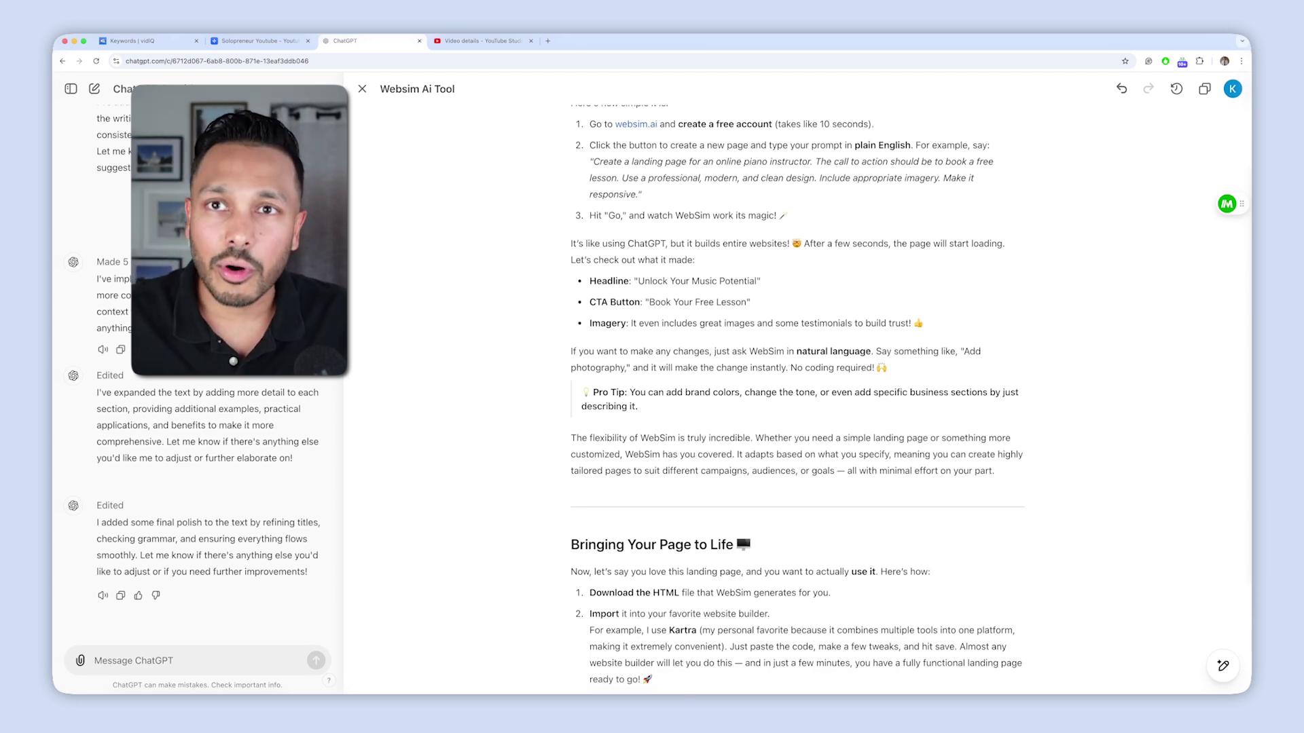
pyautogui.scroll(5, 761, 408)
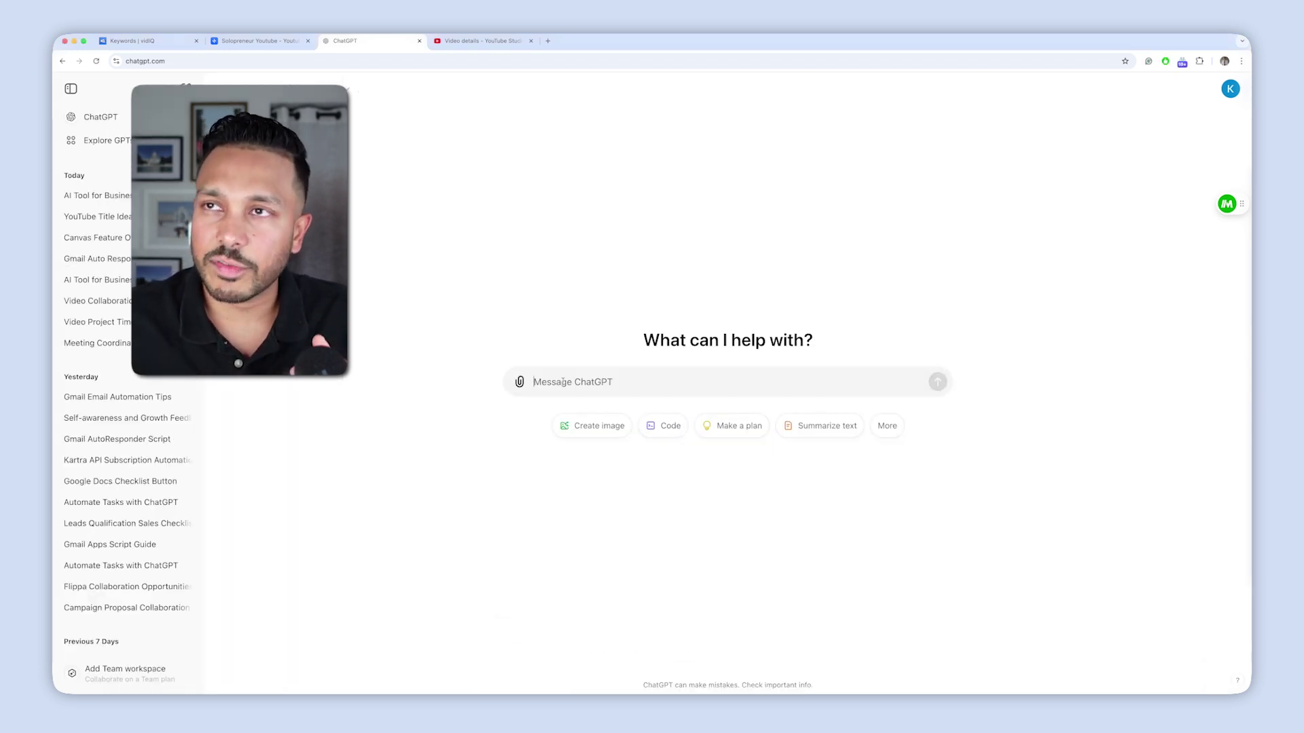
# Ask GPT-4o with canvas for a Gmail autoresponder Apps Script replying to 'Support Request' emails
pyautogui.click(241, 87)
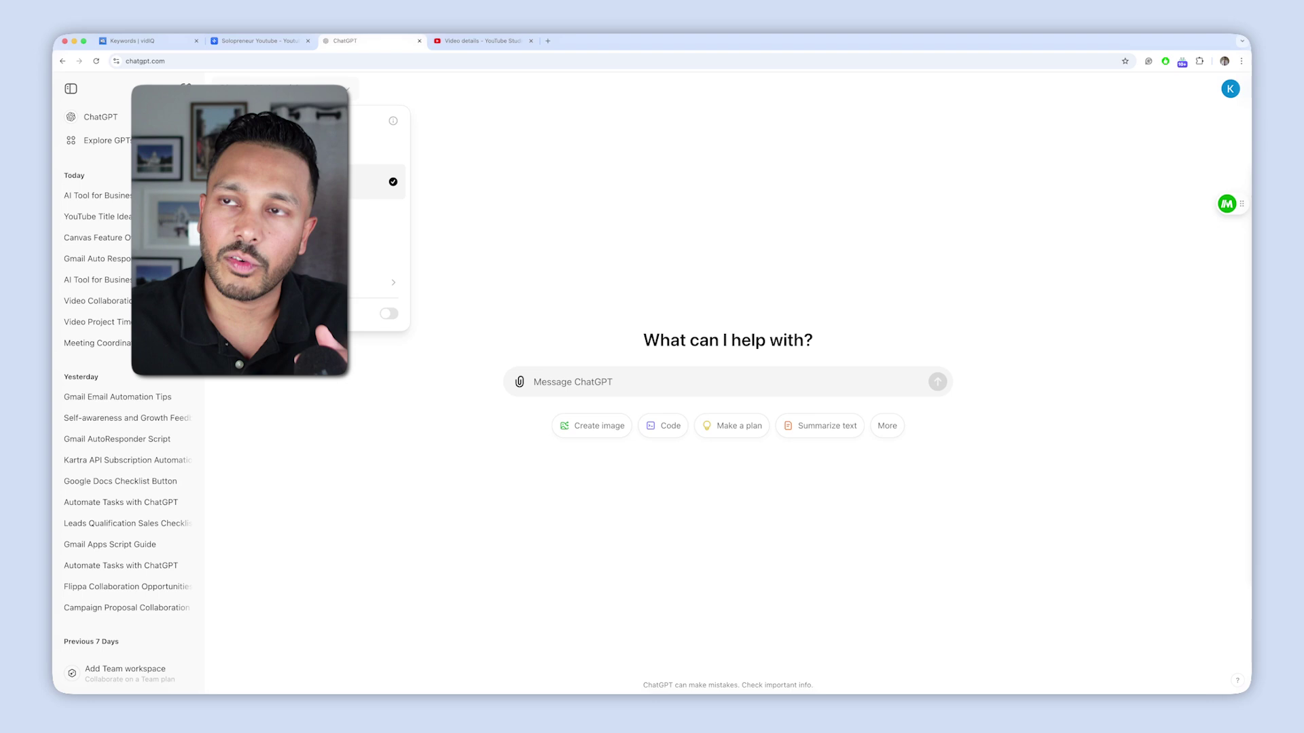
pyautogui.click(367, 218)
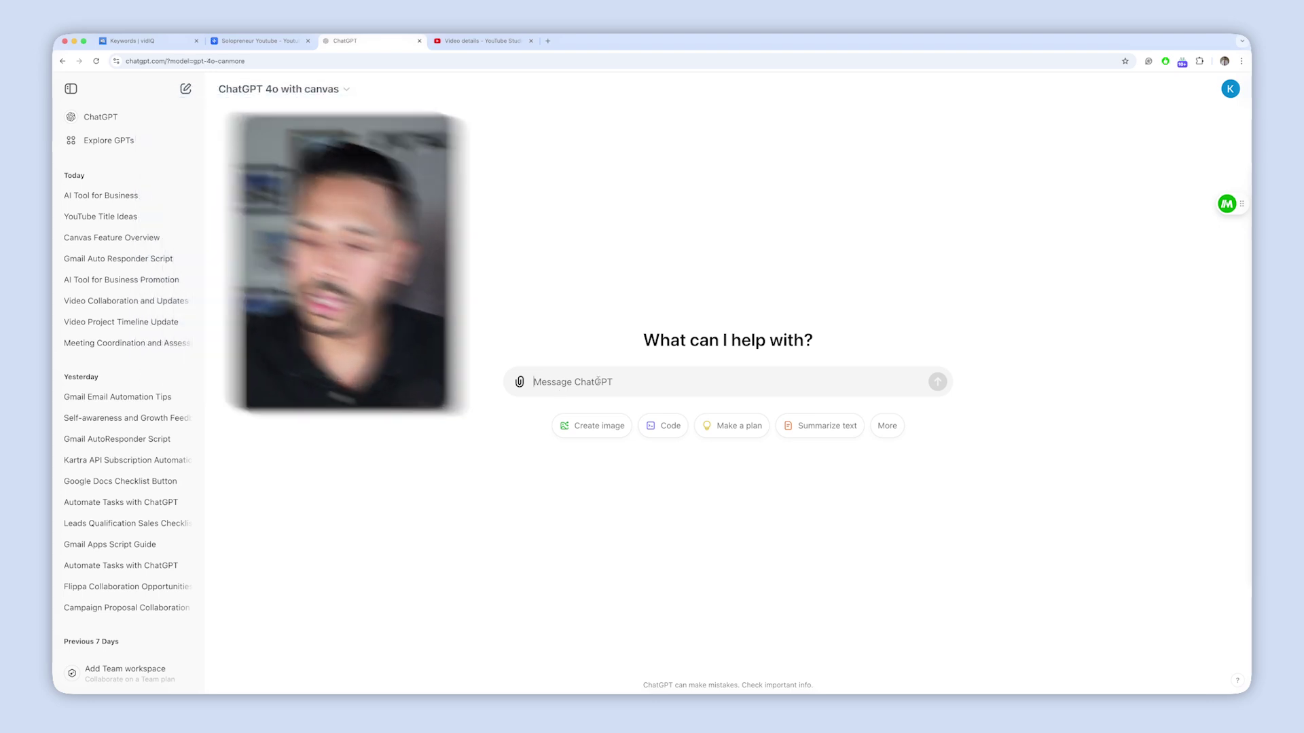
pyautogui.write('Create a gmail autoresponder for google apps scripts. I want the auto responder to reply to any message with the subject line "Support Request". Reply with the message "Thanks for your inquiry, we\'ll get back to you within 24 hours. For immediate assistance, visit our knowledge base here: www.supportdeskexample.com" Automate this to run and check every 5 minutes.')
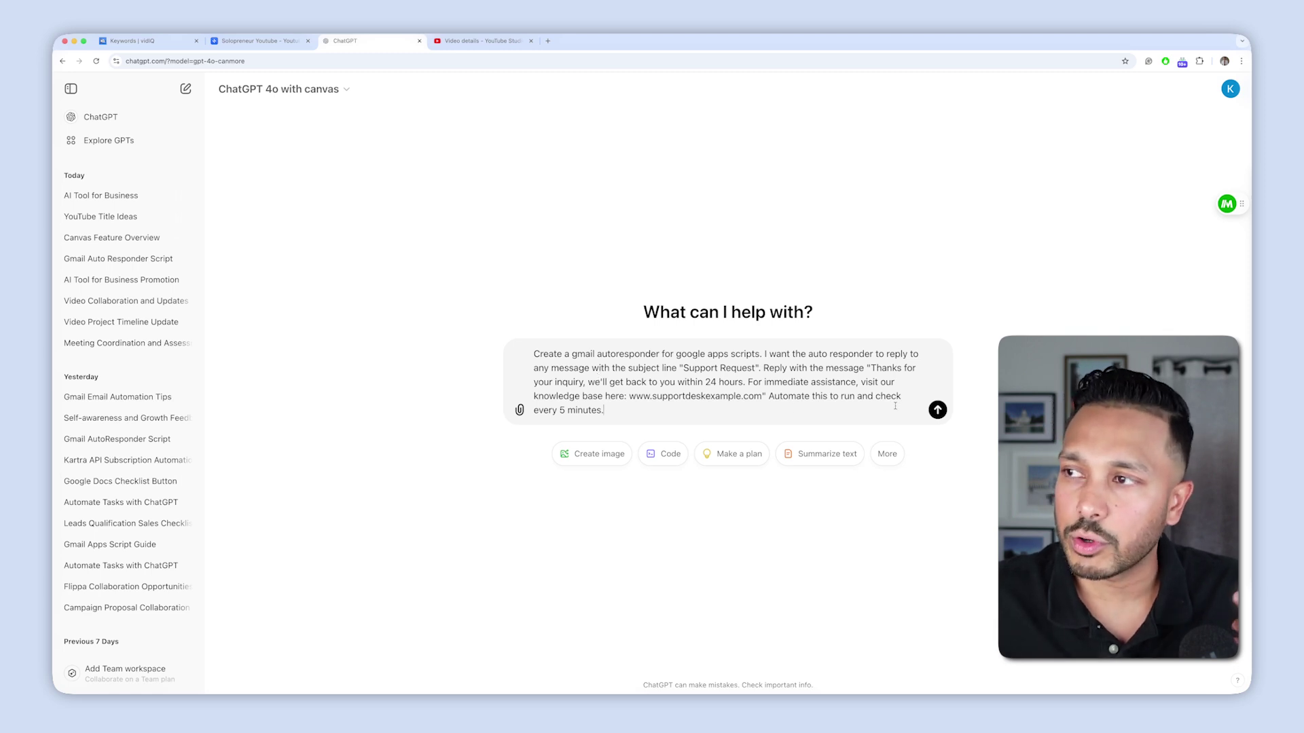
pyautogui.click(937, 410)
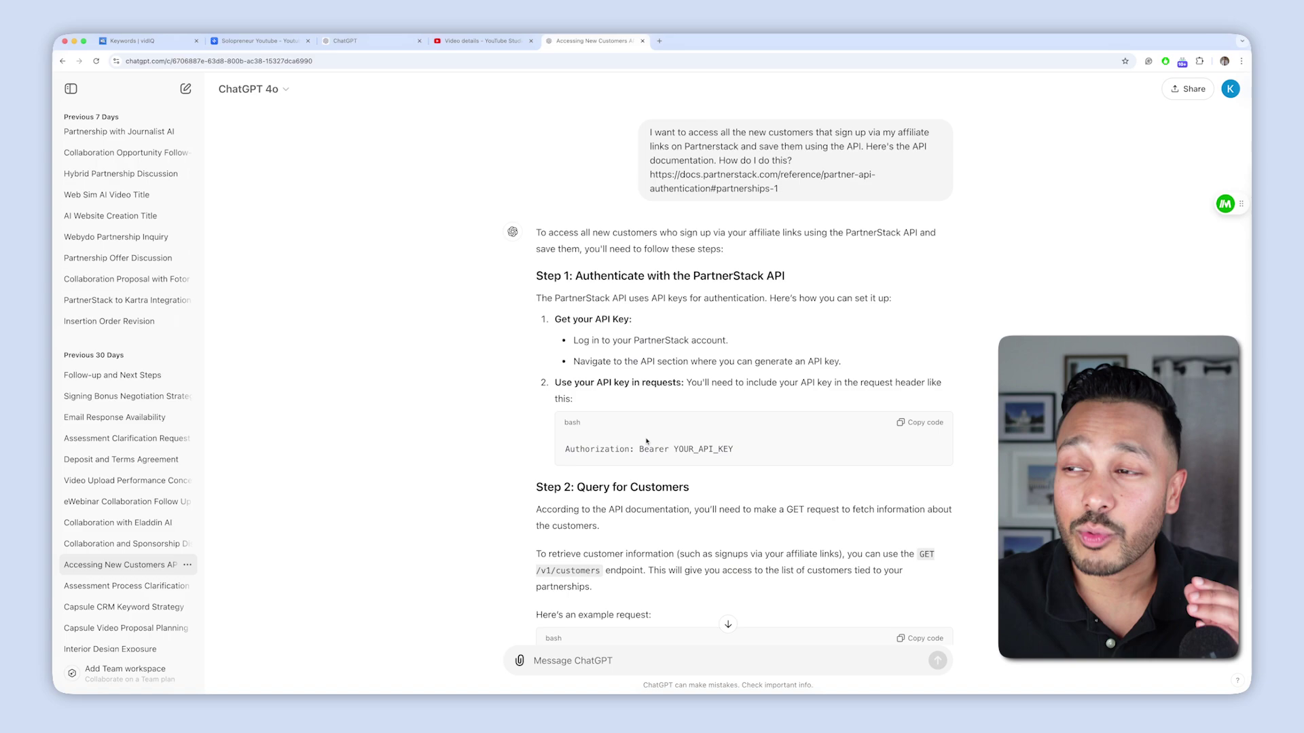
# Scroll through the Accessing New Customers chat, then return to the Gmail Support Autoresponder canvas
pyautogui.scroll(-20, 711, 506)
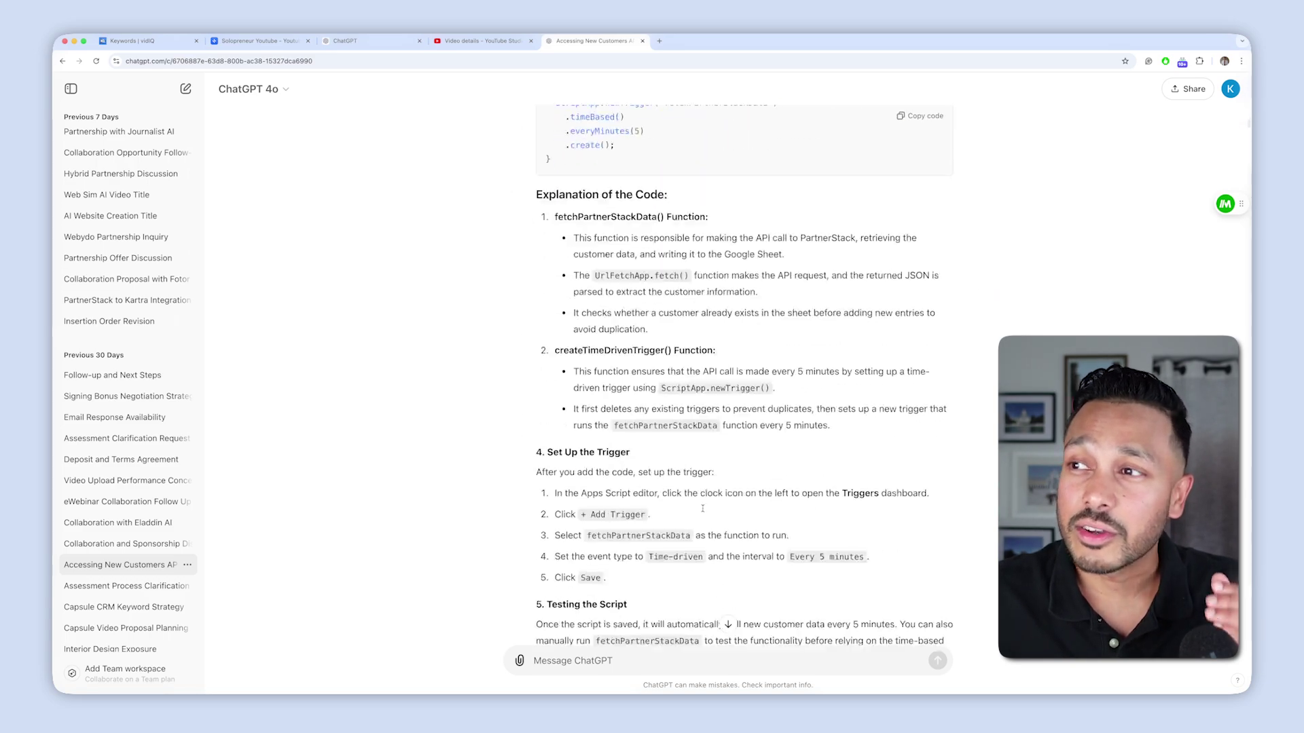
pyautogui.scroll(-20, 702, 511)
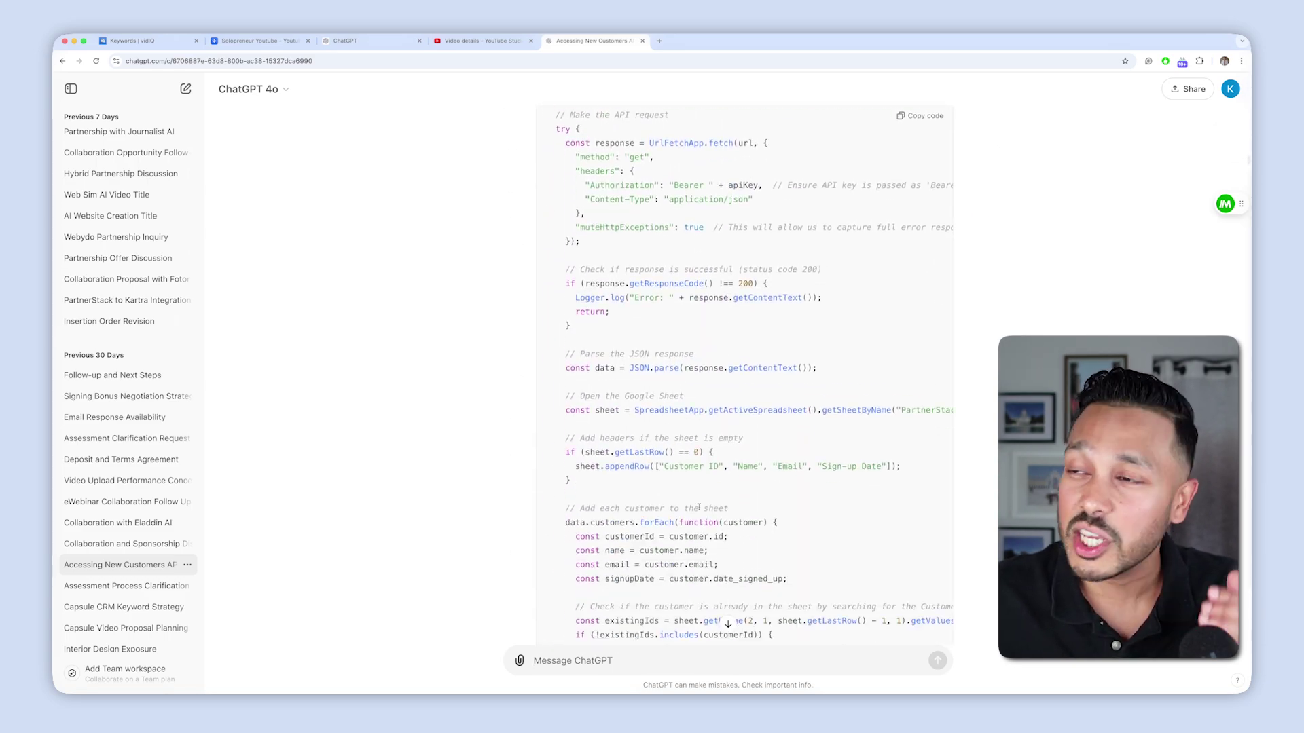
pyautogui.scroll(-20, 699, 507)
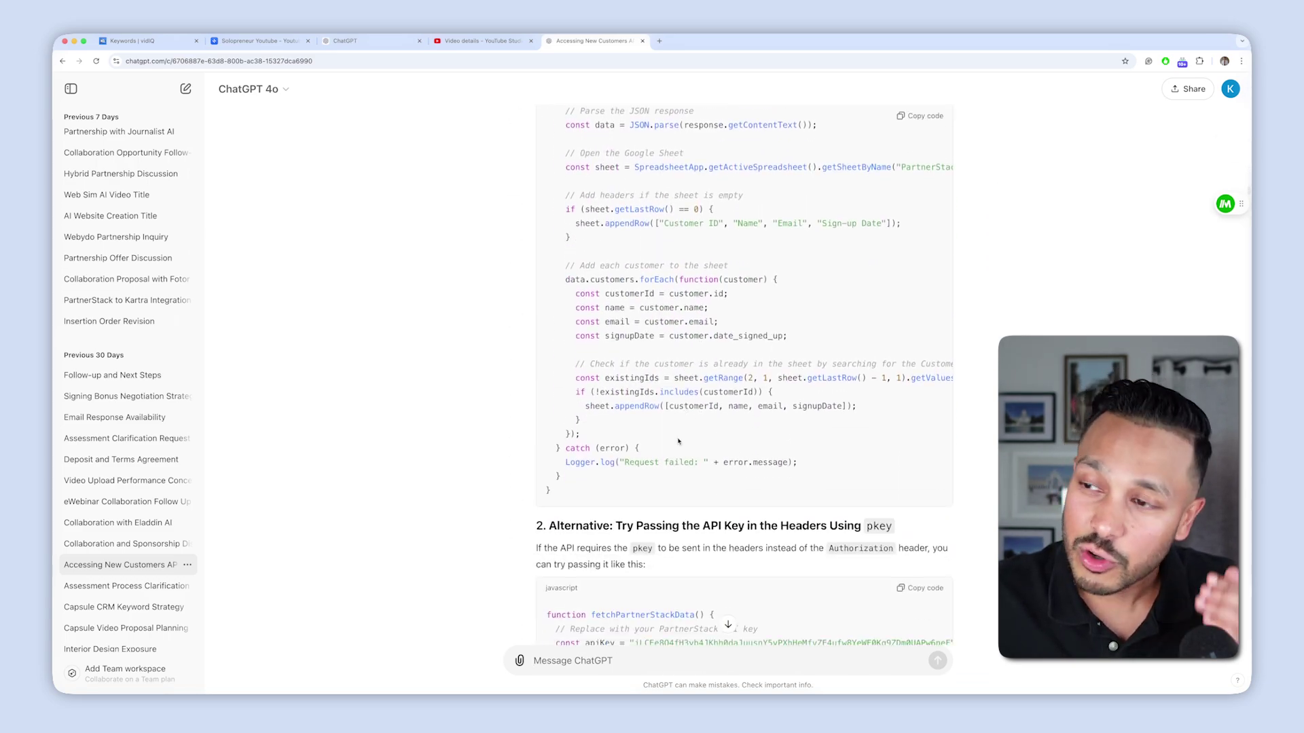
pyautogui.scroll(-20, 679, 445)
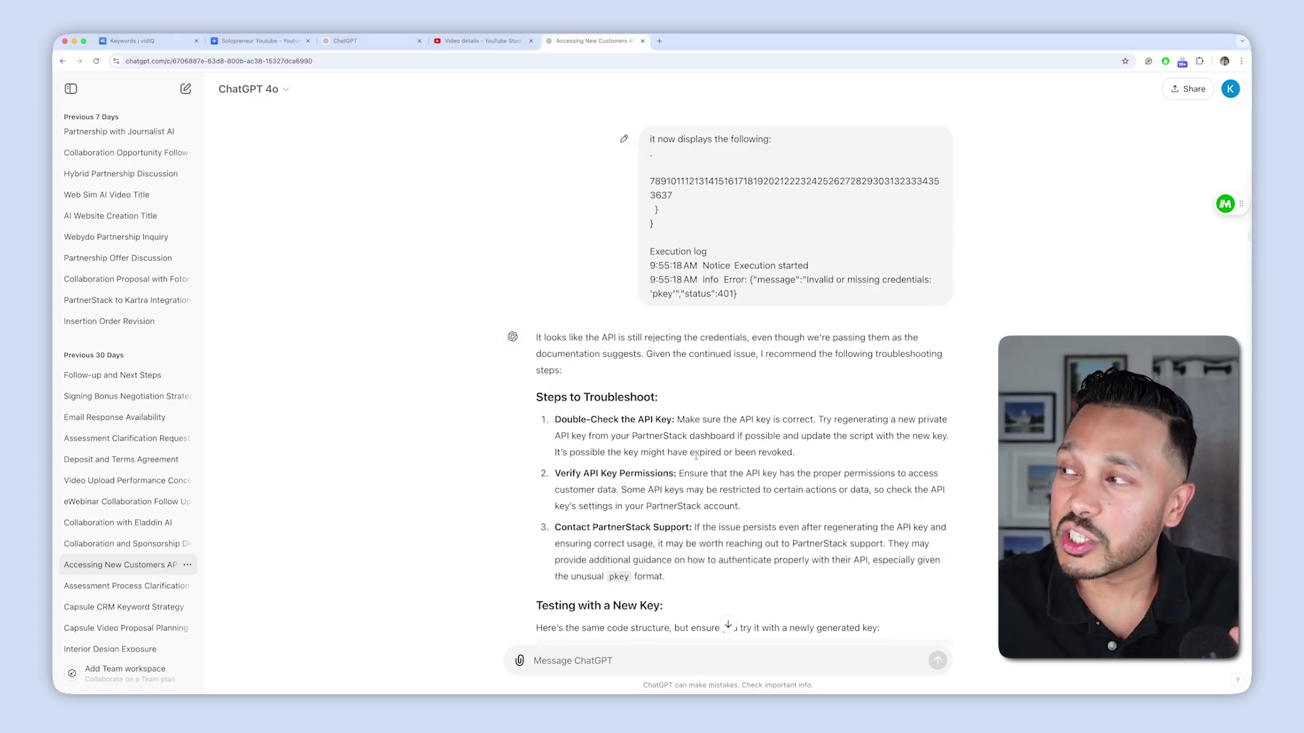
pyautogui.scroll(-20, 688, 459)
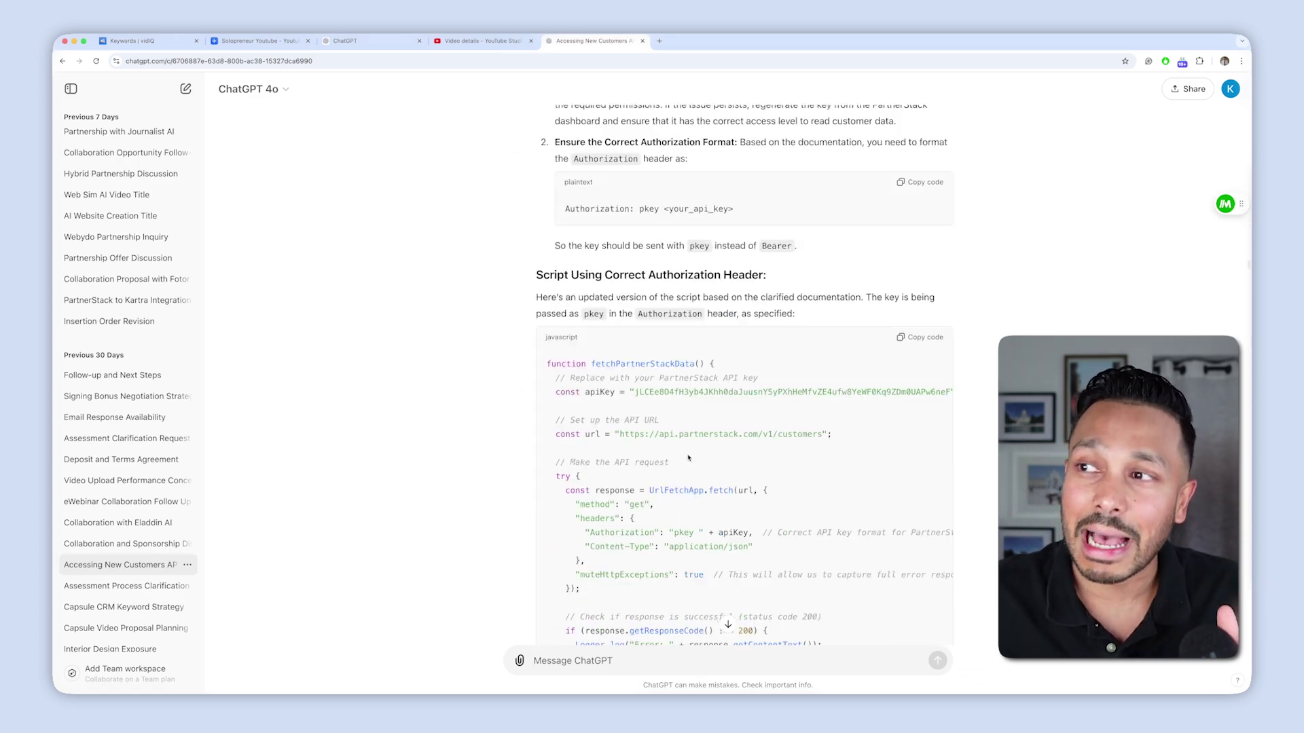
pyautogui.scroll(-2, 681, 456)
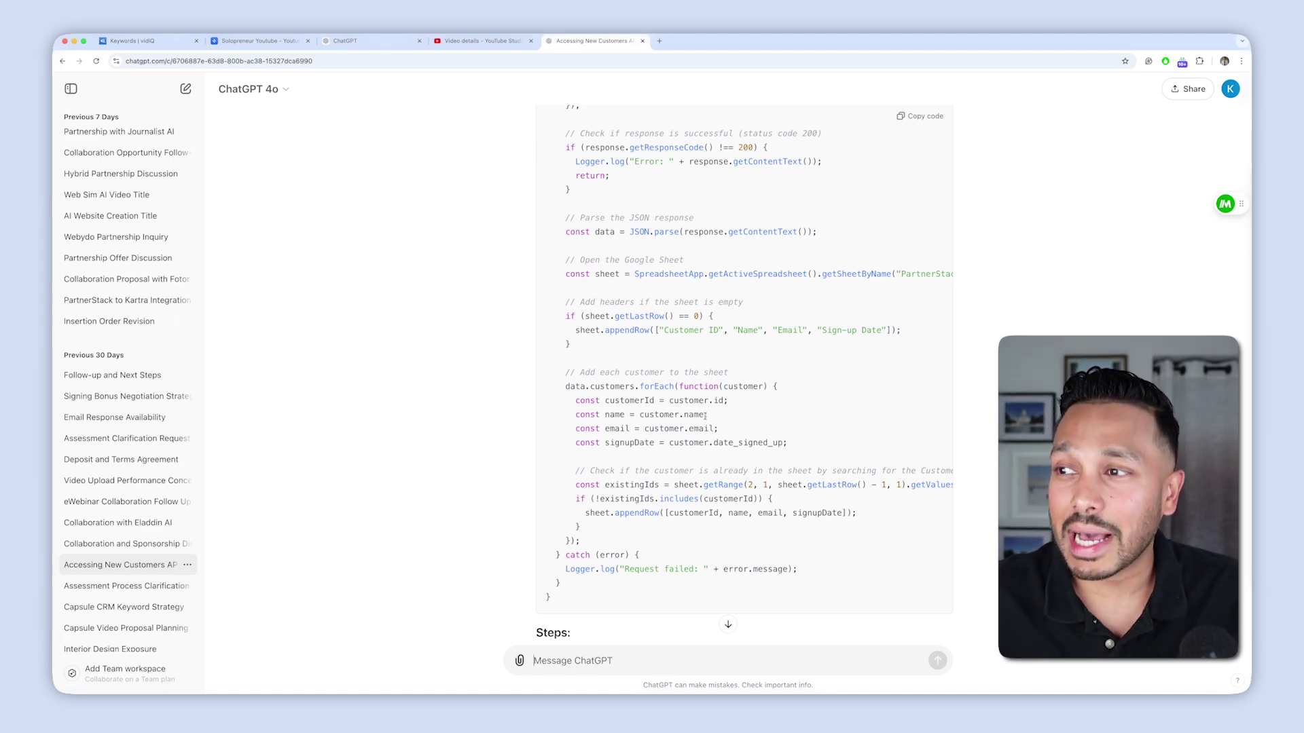
pyautogui.scroll(-20, 705, 416)
pyautogui.scroll(-18, 705, 419)
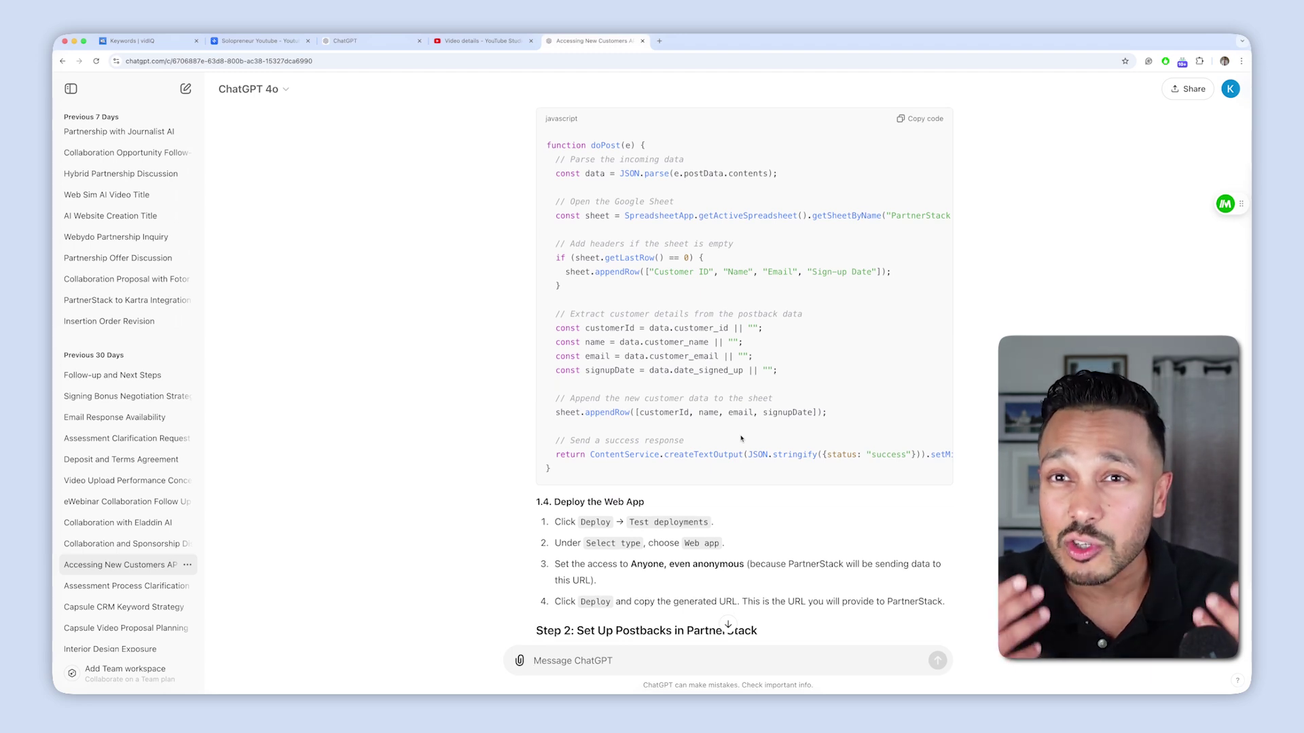
pyautogui.click(352, 44)
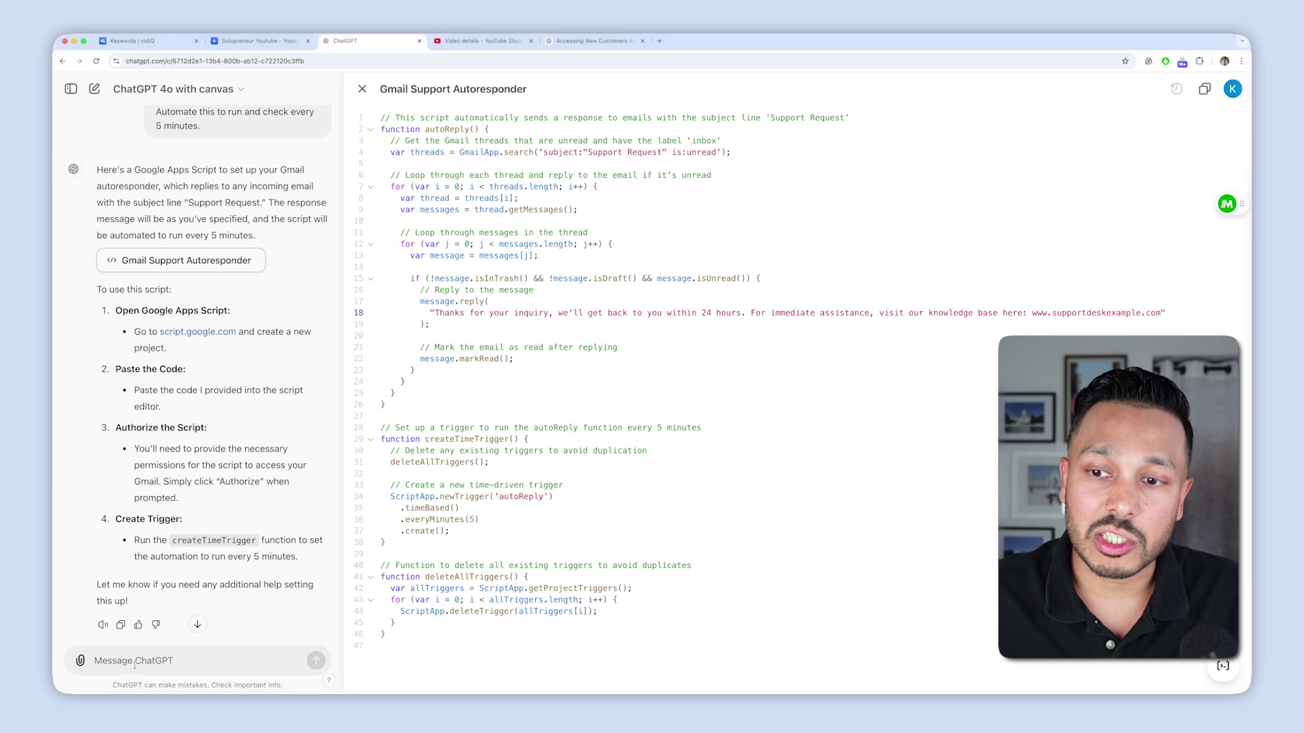
# Ask ChatGPT to 'change to run every 1 minute' for the autoresponder trigger
pyautogui.scroll(-1, 207, 559)
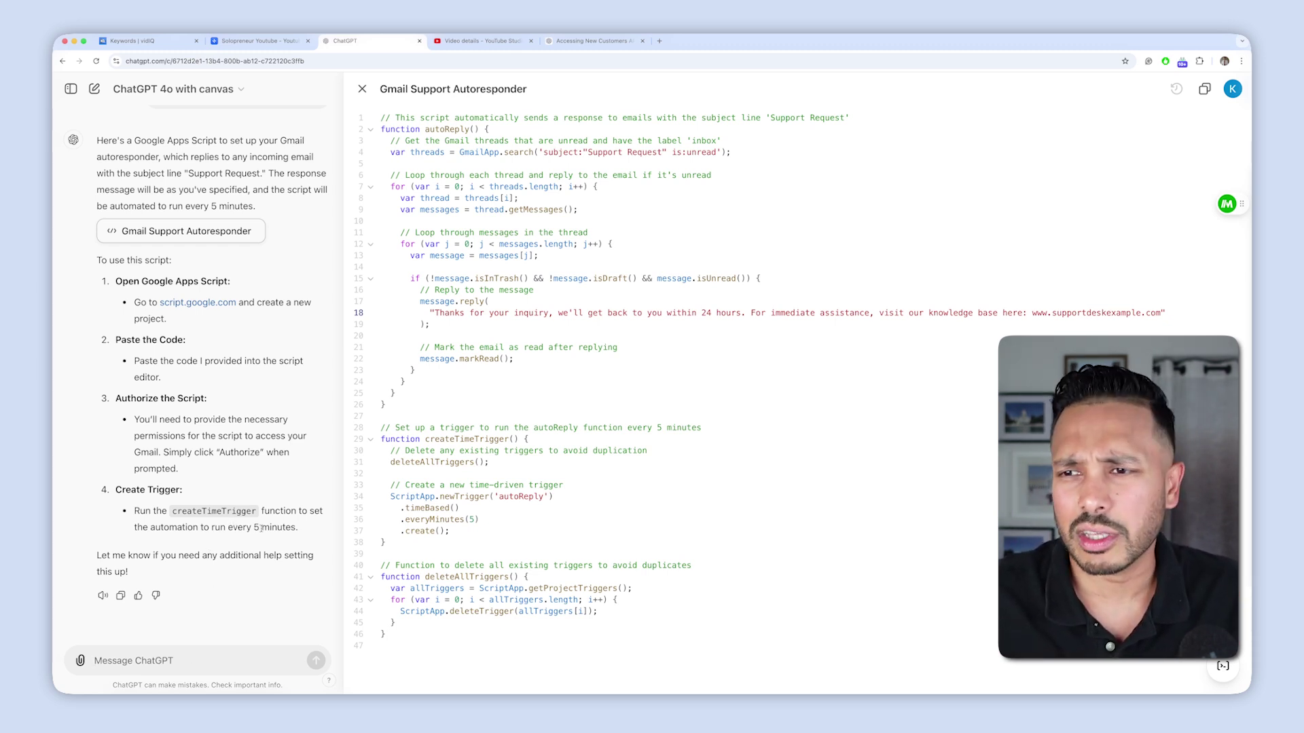
pyautogui.write('chan')
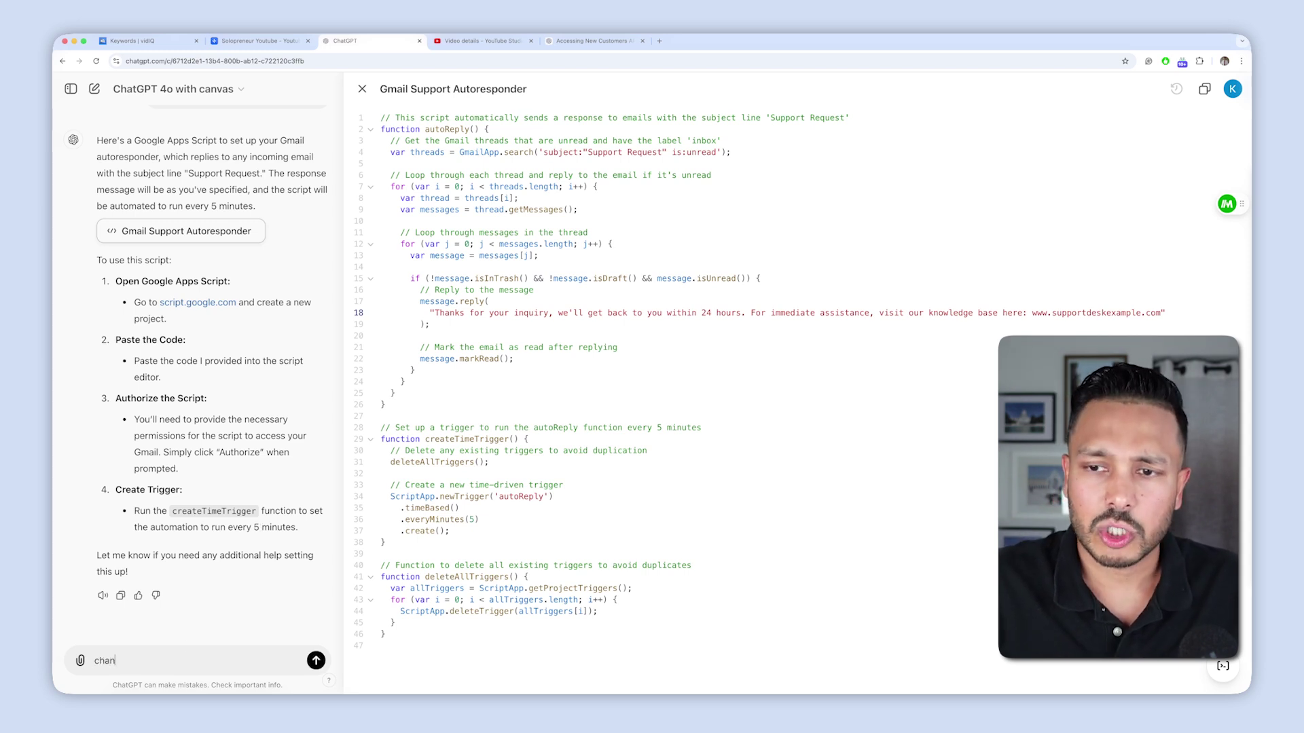
pyautogui.write('ge to run every 1')
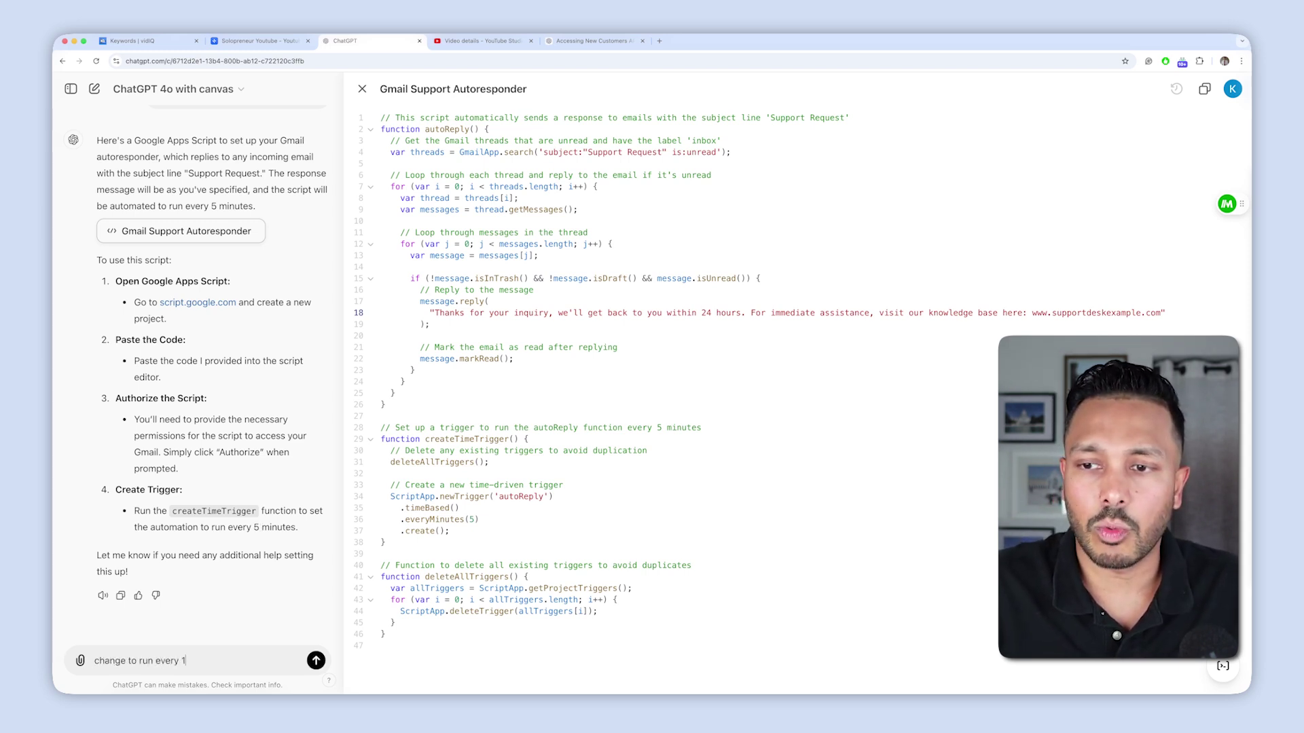
pyautogui.write(' minute')
pyautogui.press('Return')
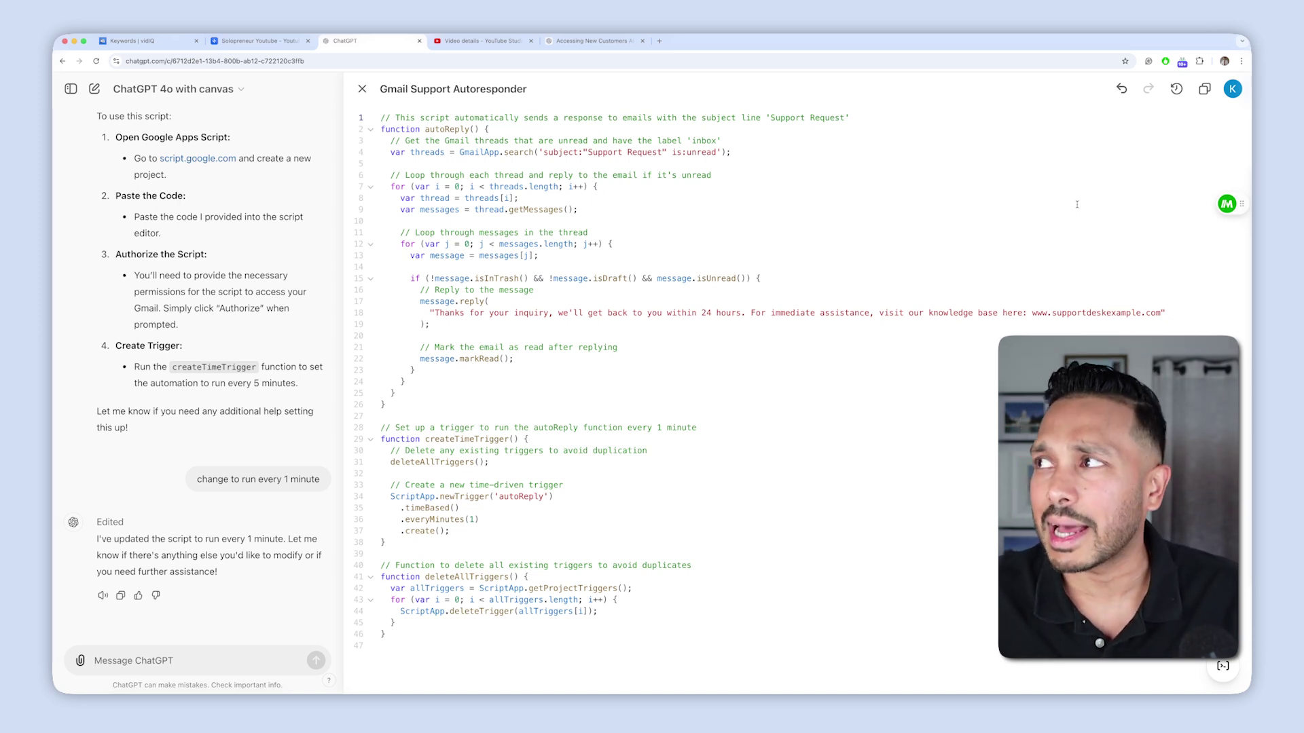
# Check the previous 5-minute version, then ask ChatGPT to explain the trigger code on lines 33–37
pyautogui.click(1123, 89)
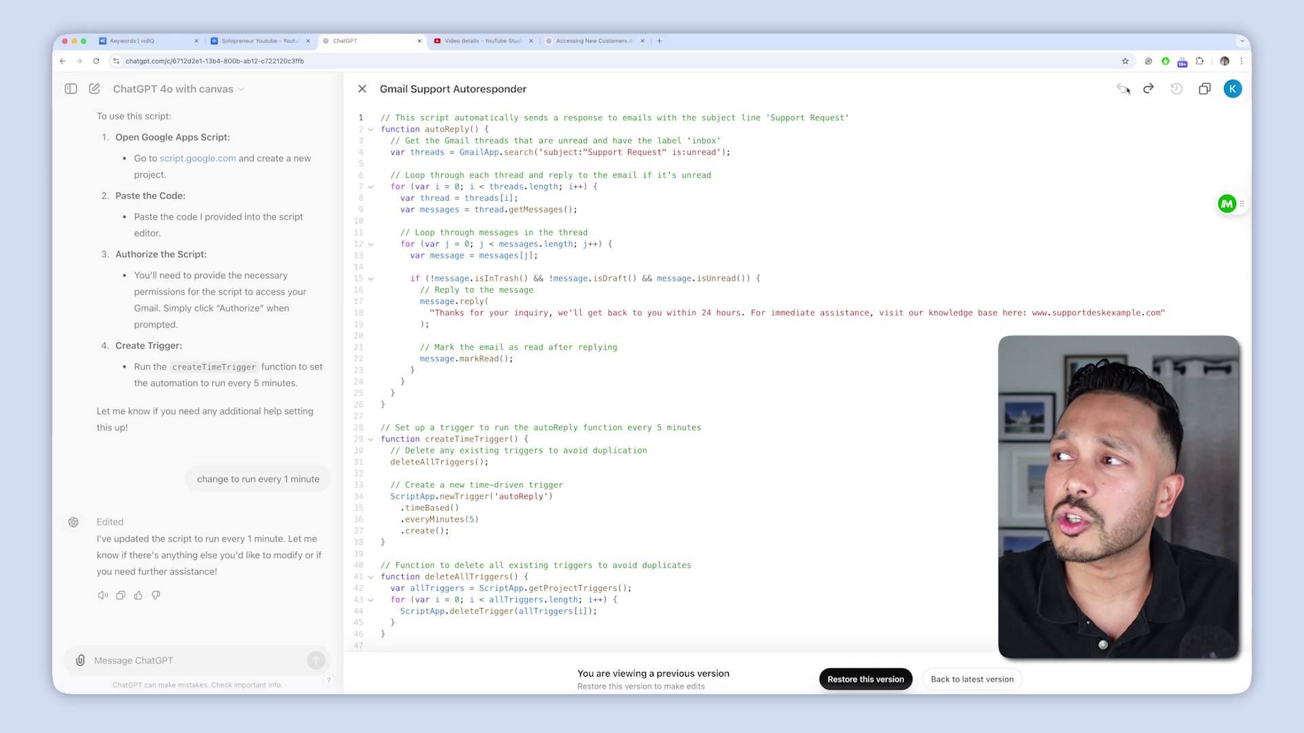
pyautogui.click(958, 668)
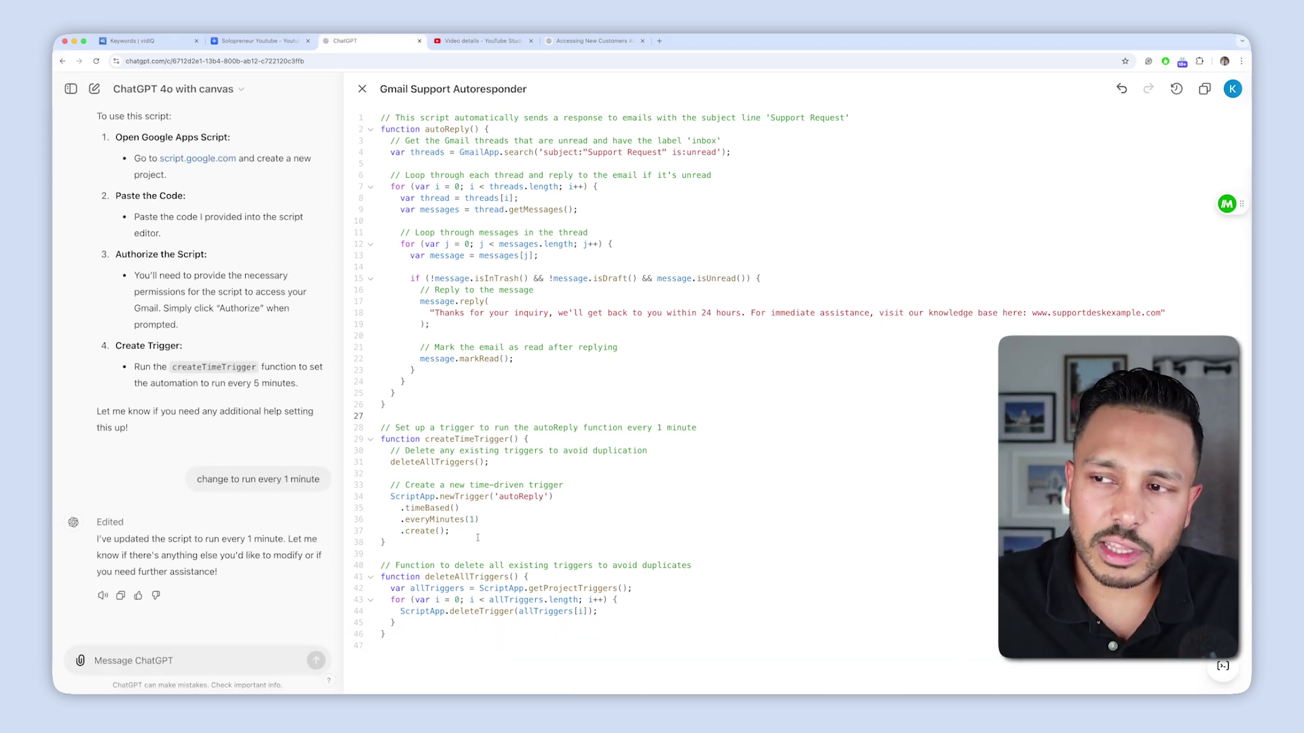
pyautogui.moveTo(477, 538); pyautogui.dragTo(381, 484)
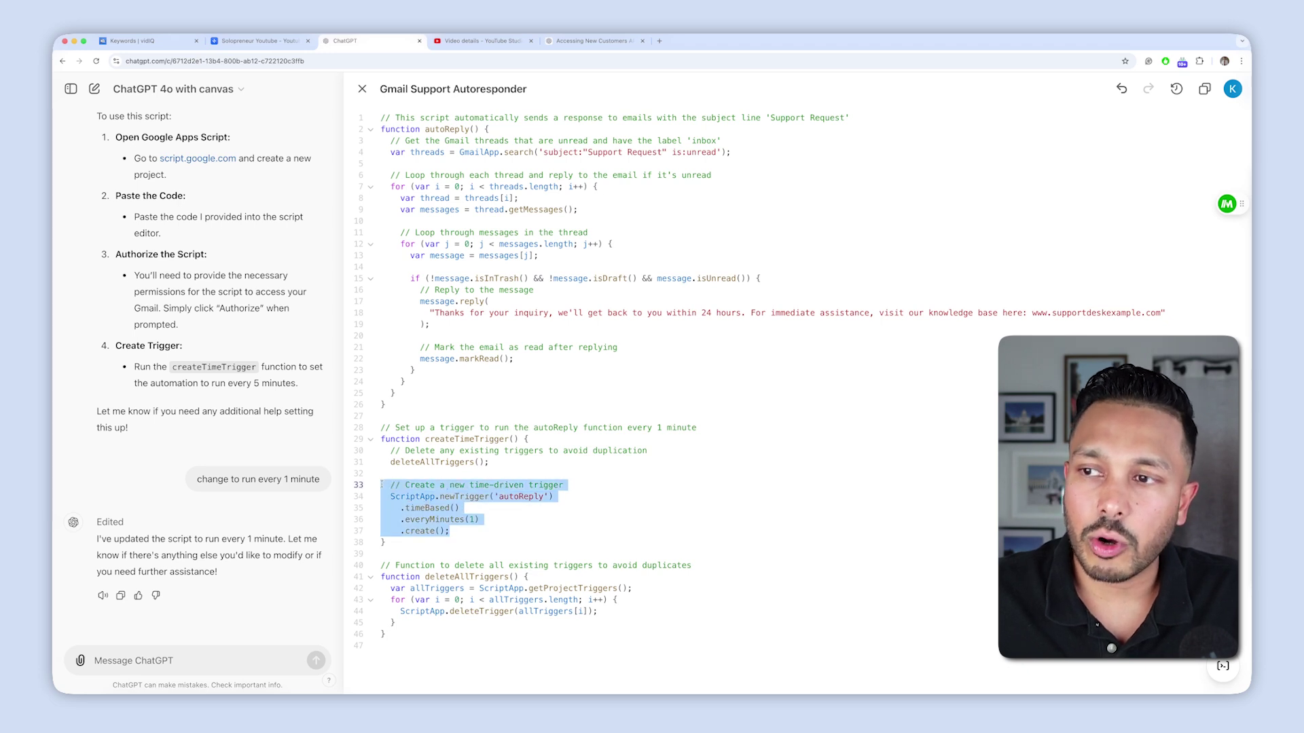
pyautogui.click(412, 465)
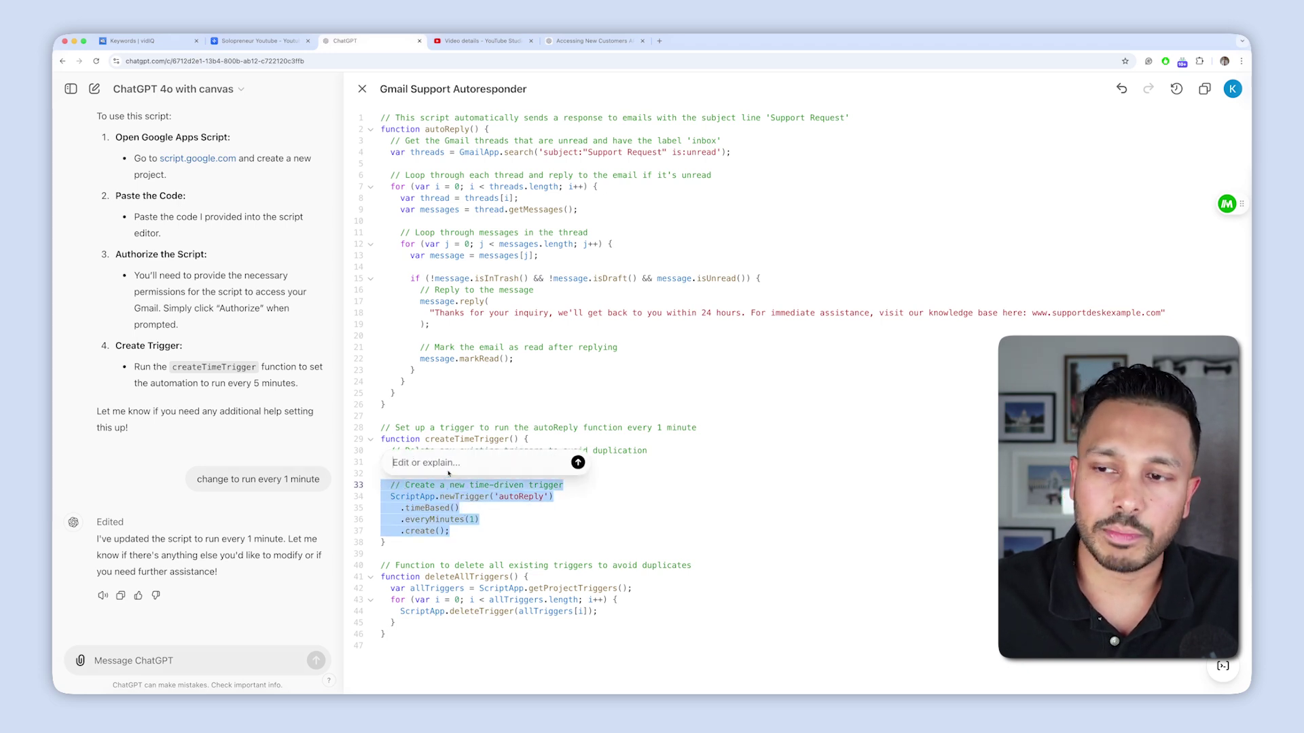
pyautogui.write('explain what')
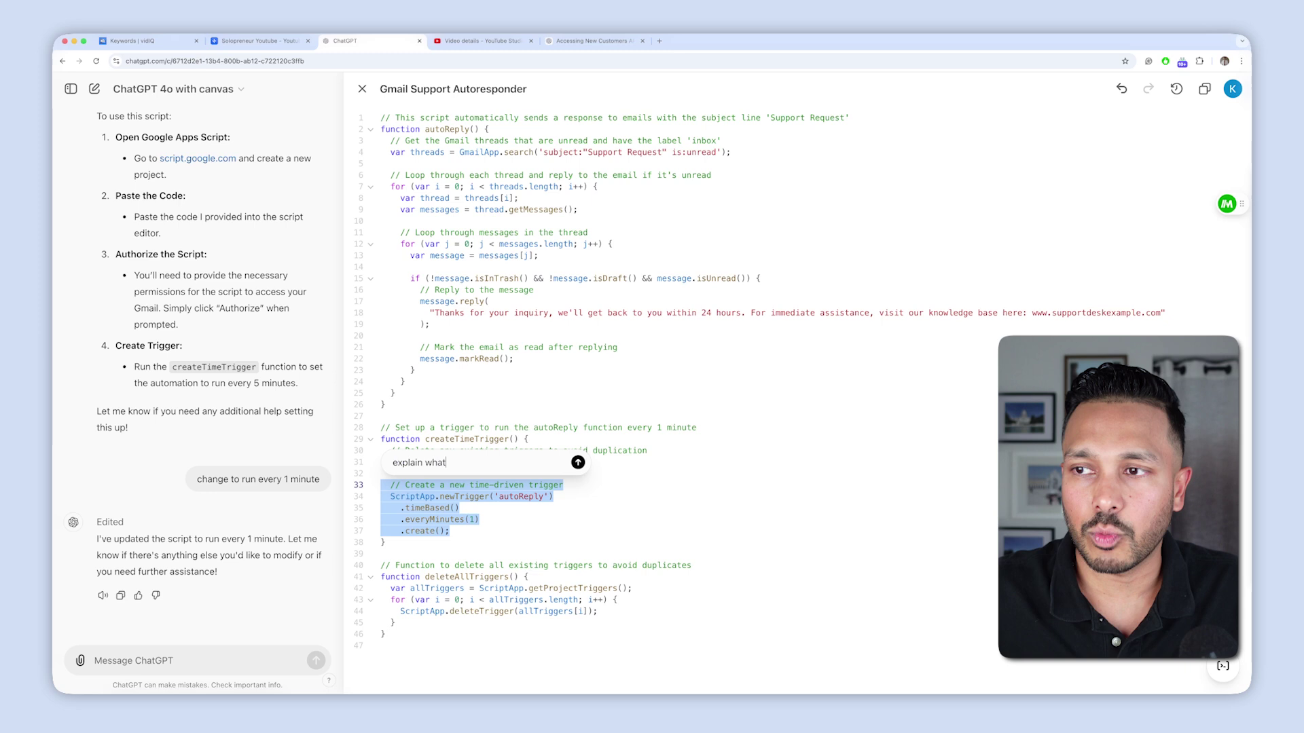
pyautogui.write(' this part of the code does')
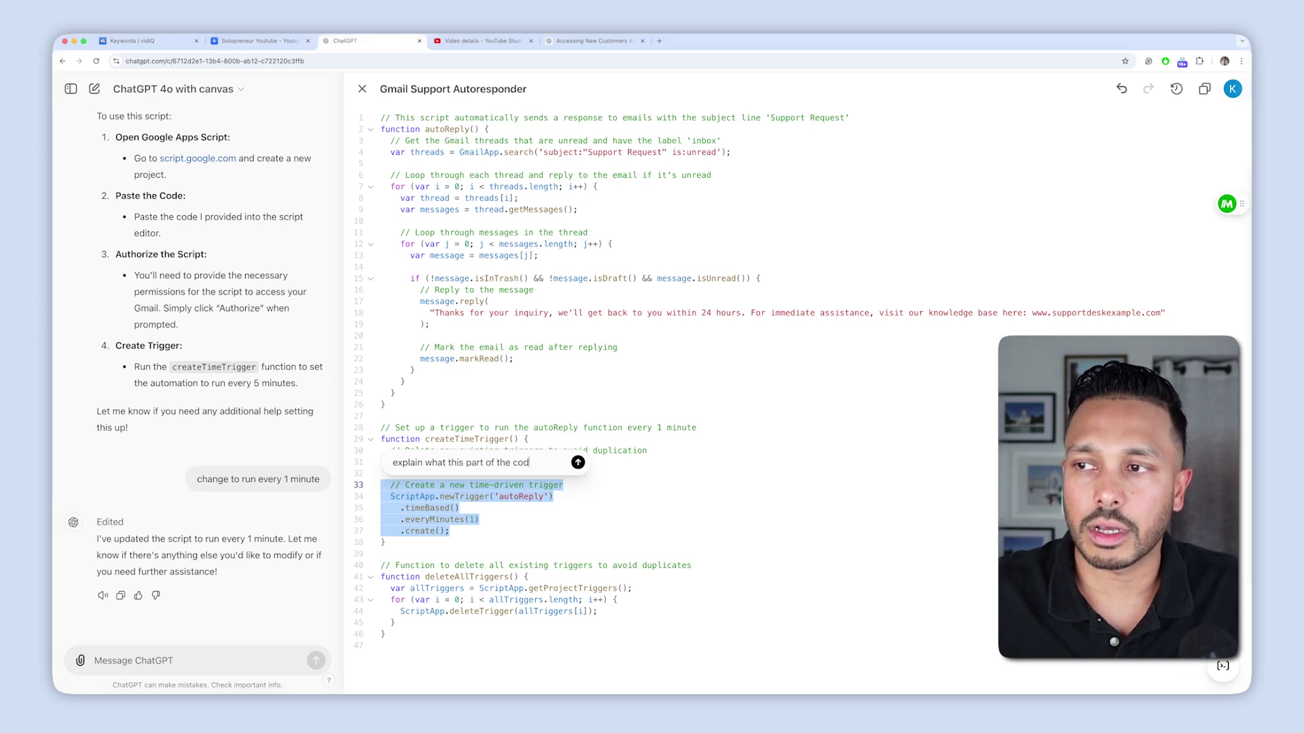
pyautogui.press('Return')
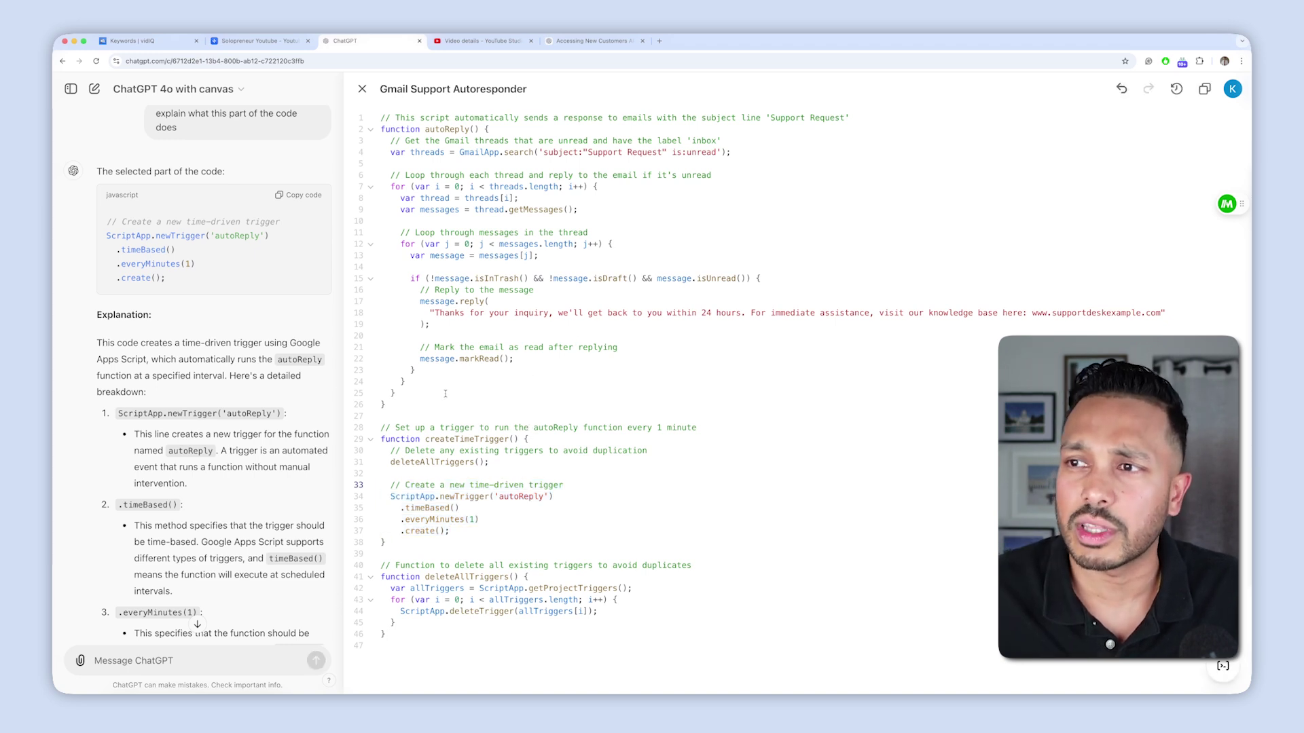
# Try typing test text directly into the autoReply loop in the canvas, then undo it
pyautogui.moveTo(385, 404); pyautogui.dragTo(383, 118)
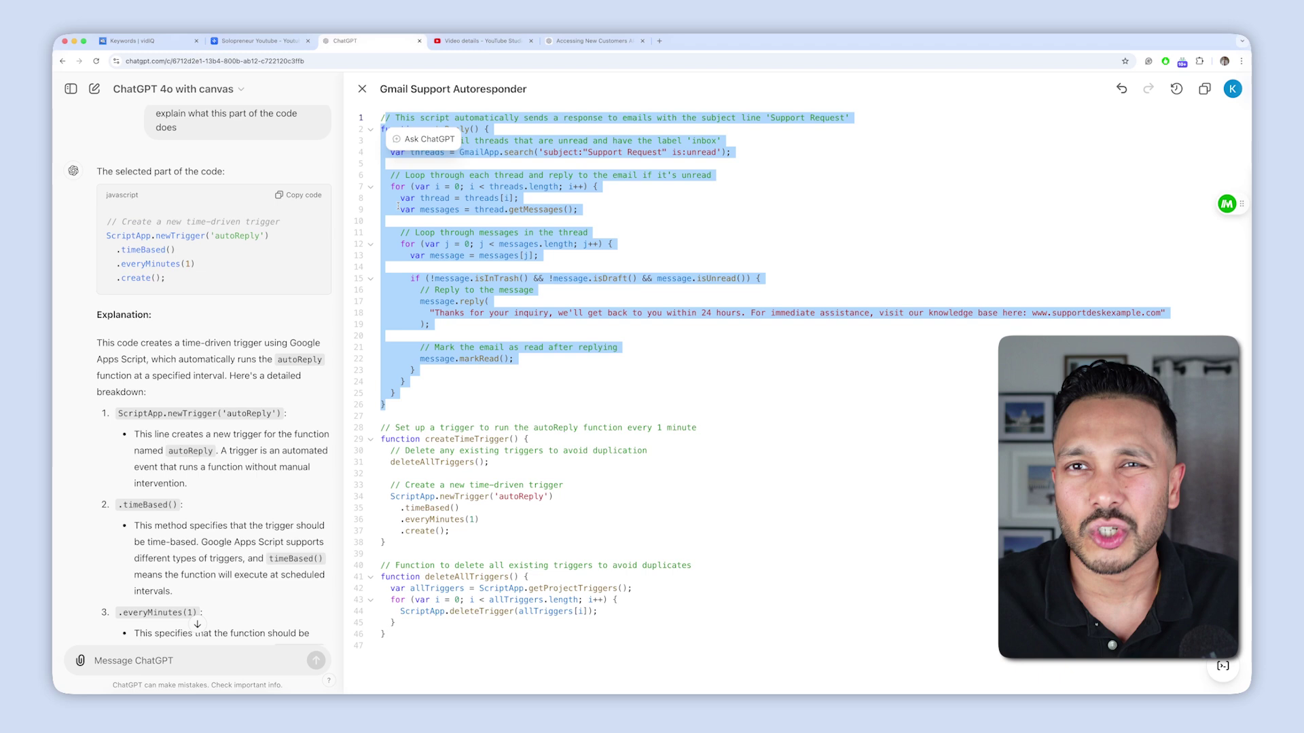
pyautogui.click(556, 233)
pyautogui.press('Return')
pyautogui.press('Return')
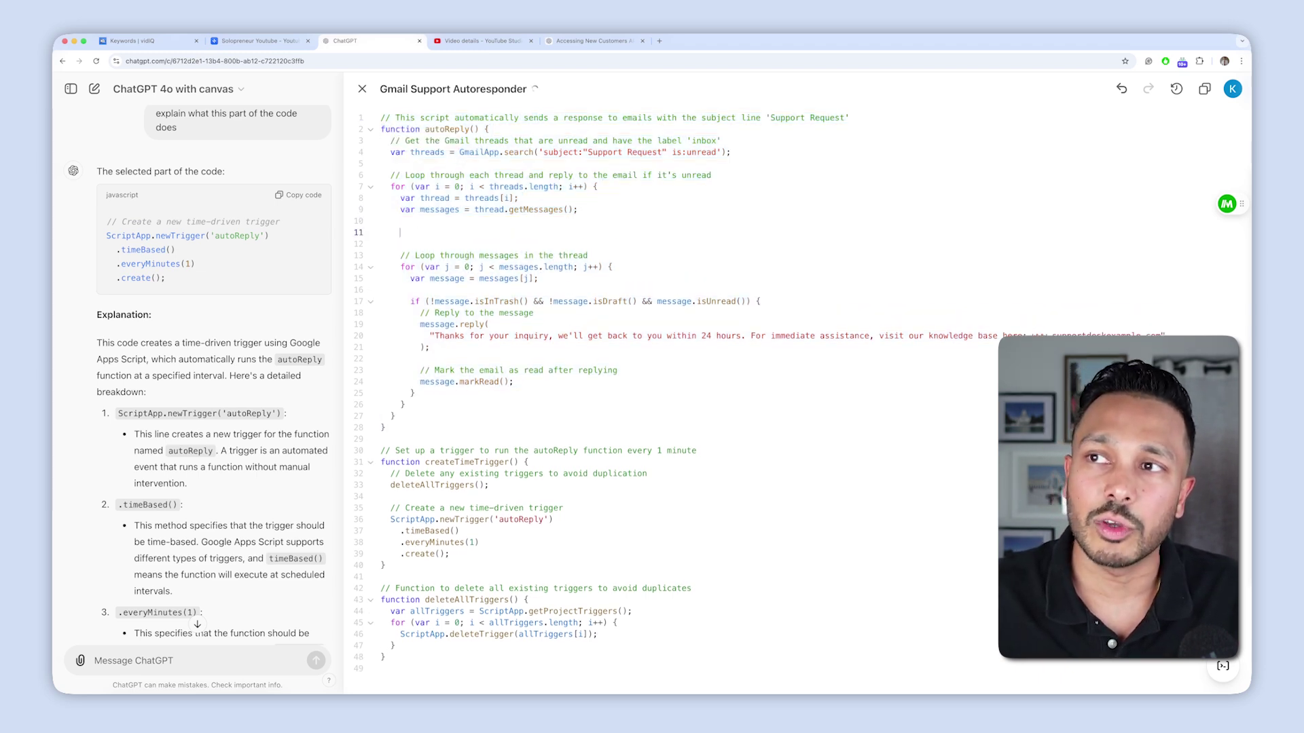
pyautogui.write('sdfsdklfslfj')
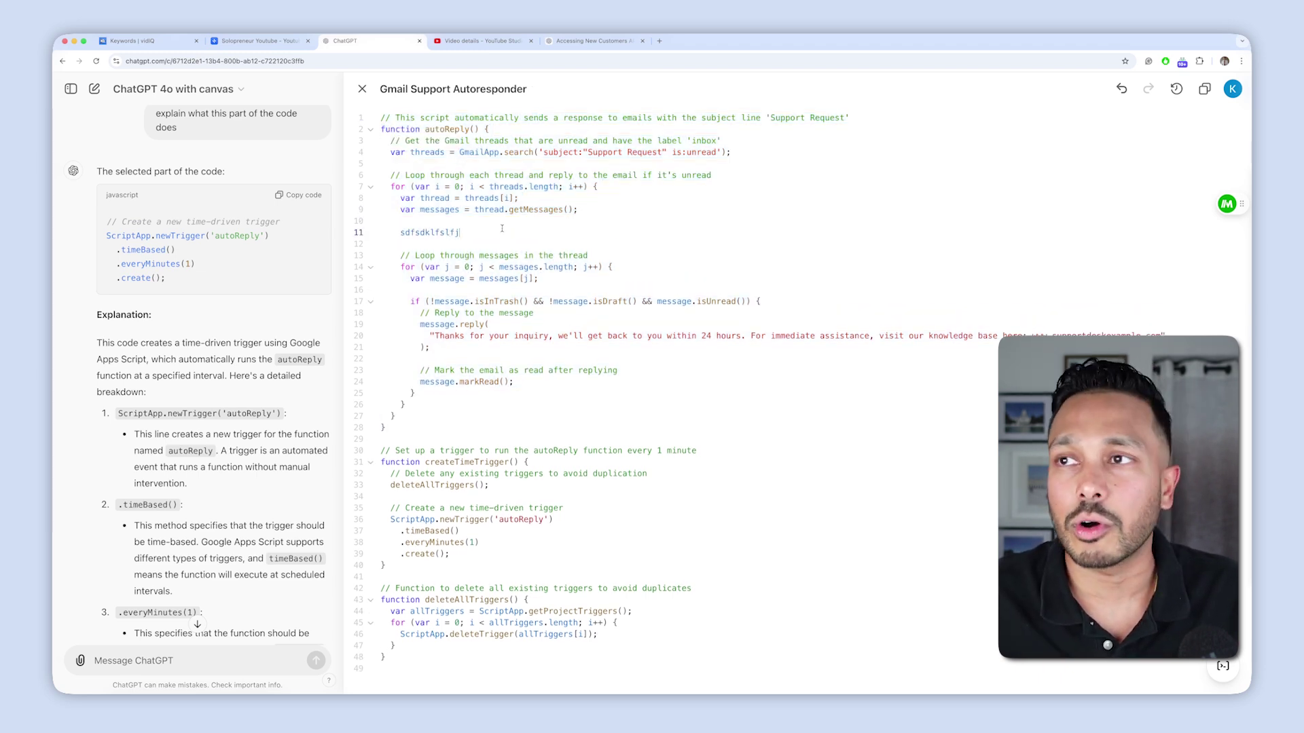
pyautogui.press('super+z')
pyautogui.press('super+z')
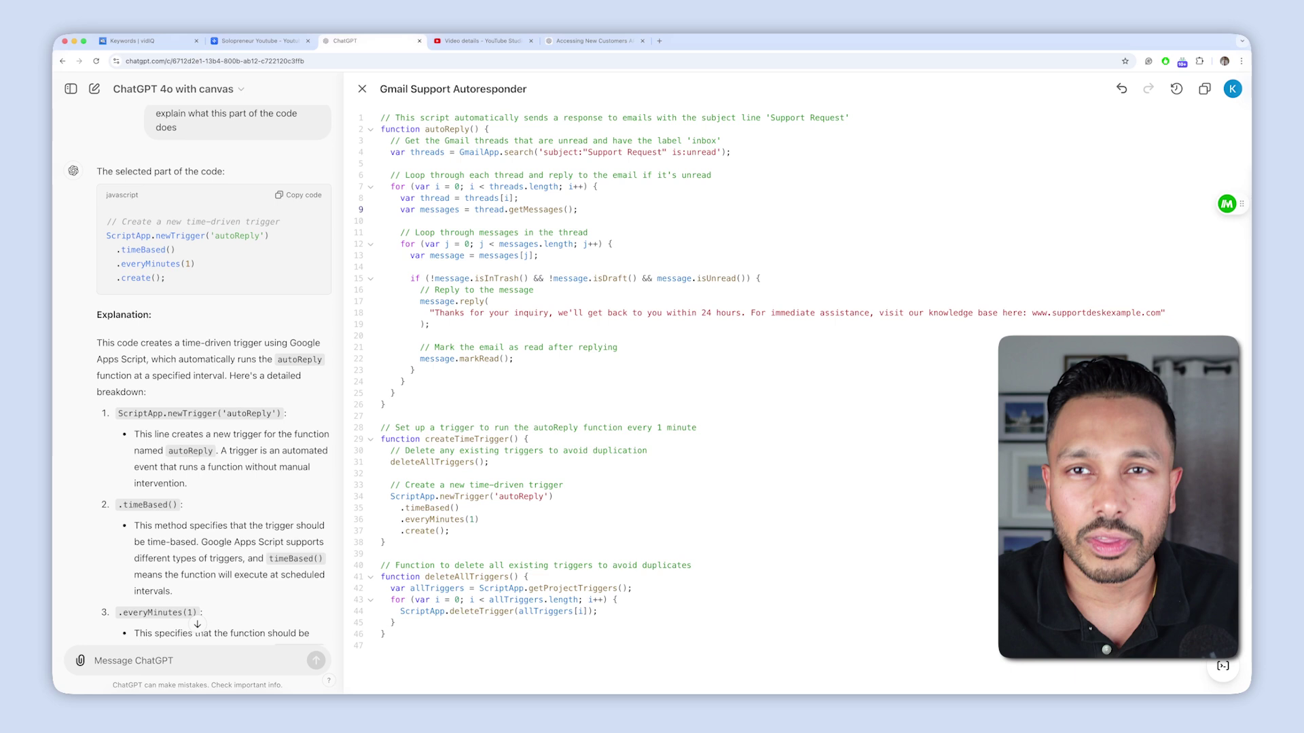
pyautogui.click(384, 646)
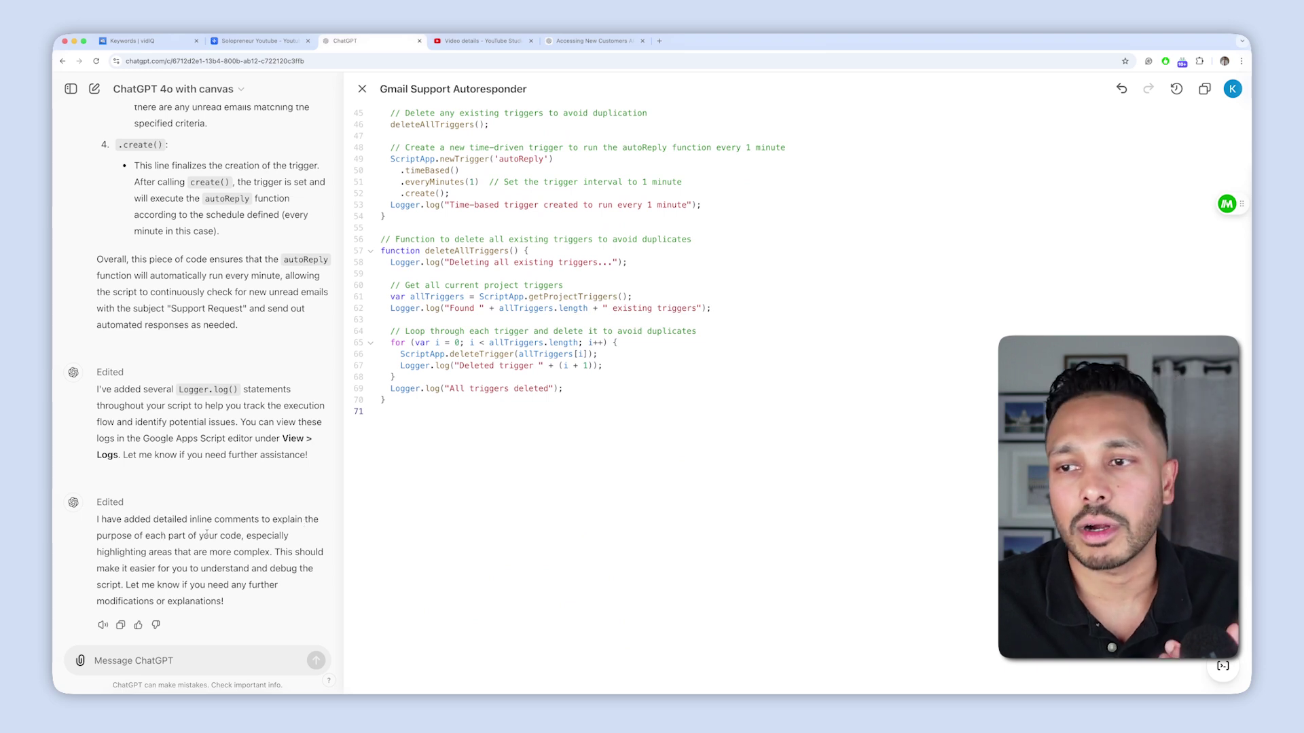
# Scroll the reworked autoResponder script in the canvas back to the top
pyautogui.scroll(10, 606, 503)
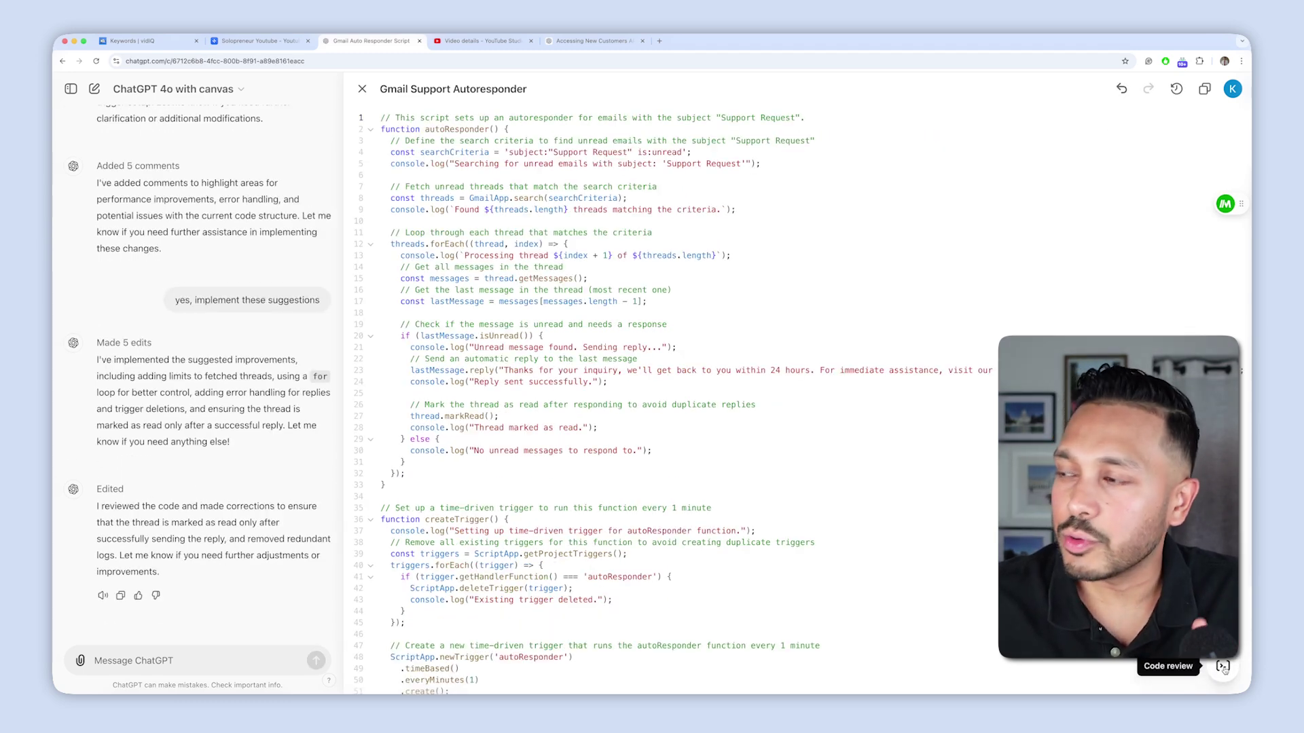
# Request a code review of the script, then ask ChatGPT to 'Apply your suggestions'
pyautogui.click(1223, 667)
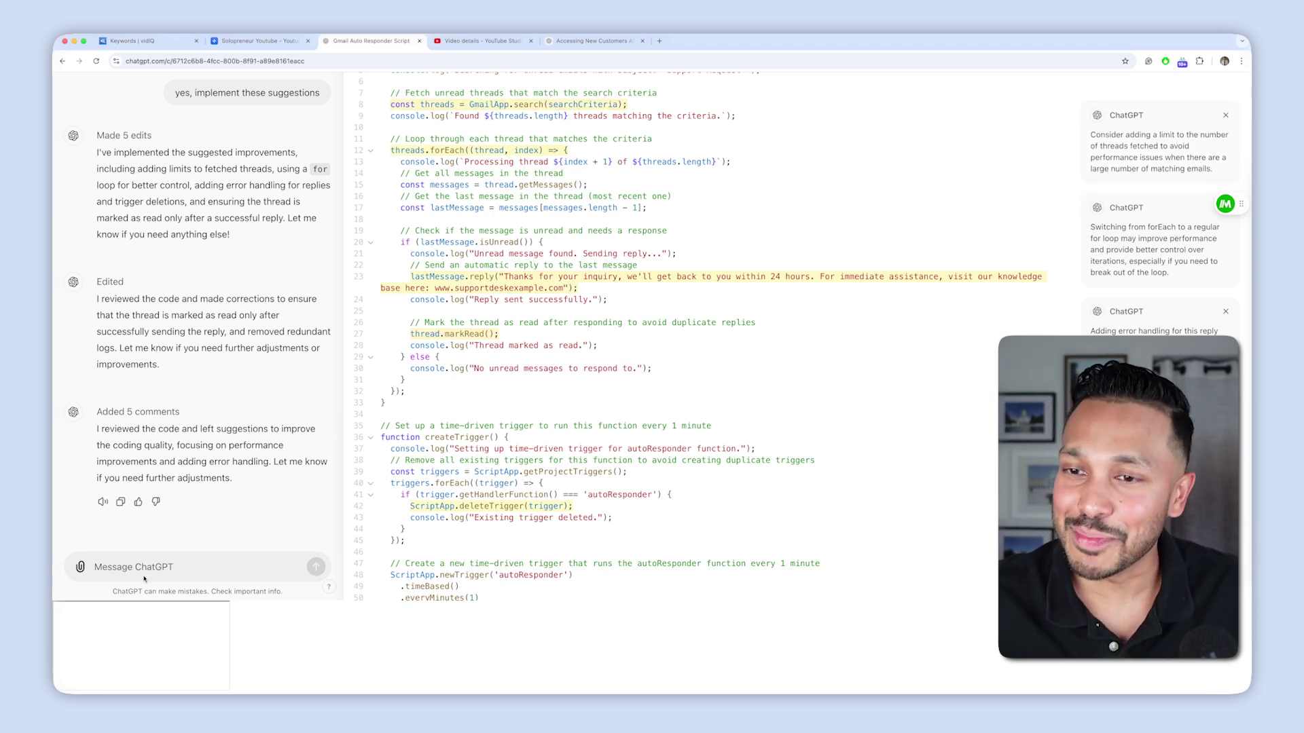
pyautogui.write('Ap')
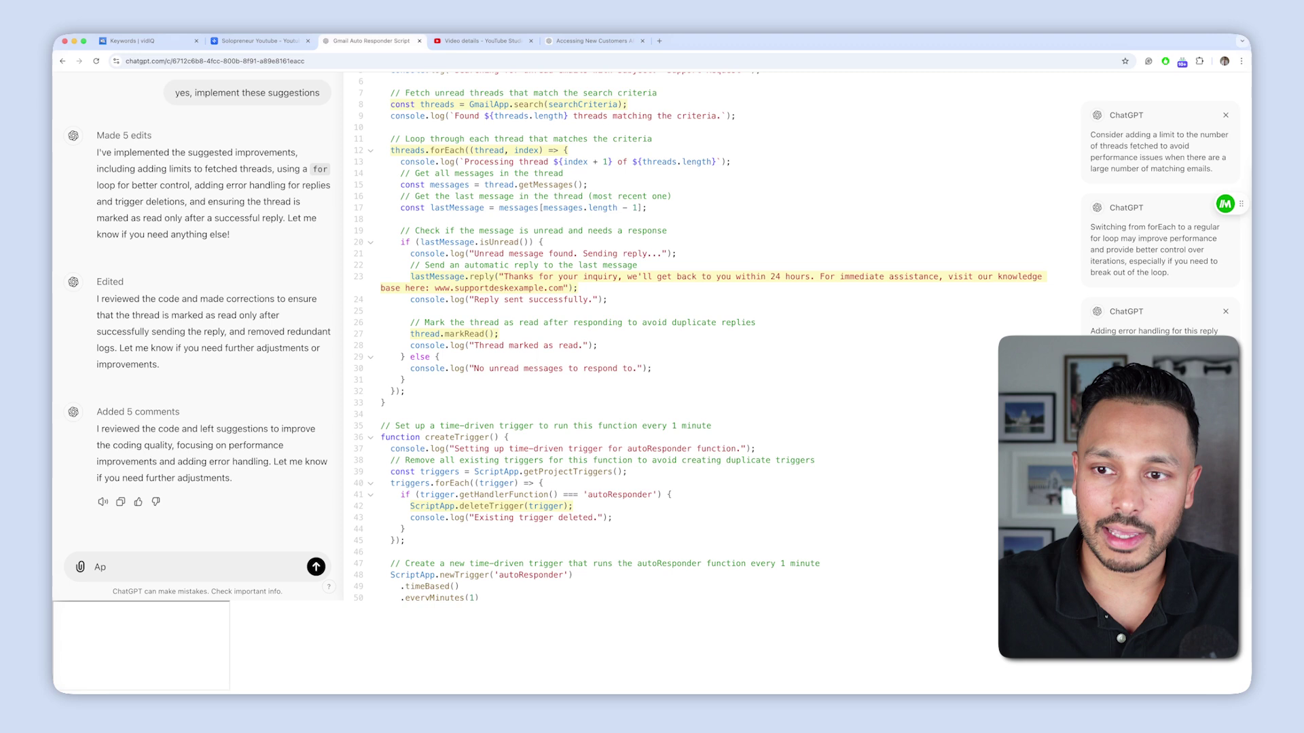
pyautogui.write('ply your suggestion')
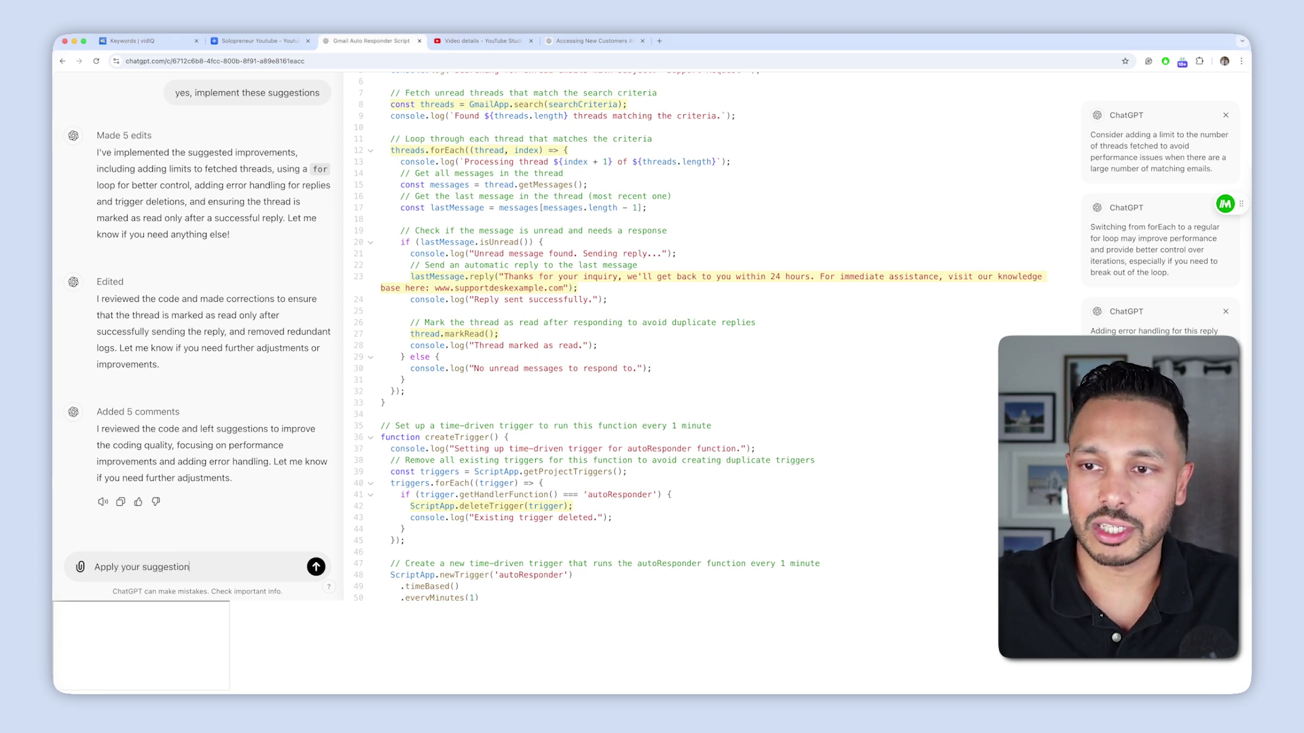
pyautogui.write('s')
pyautogui.press('Return')
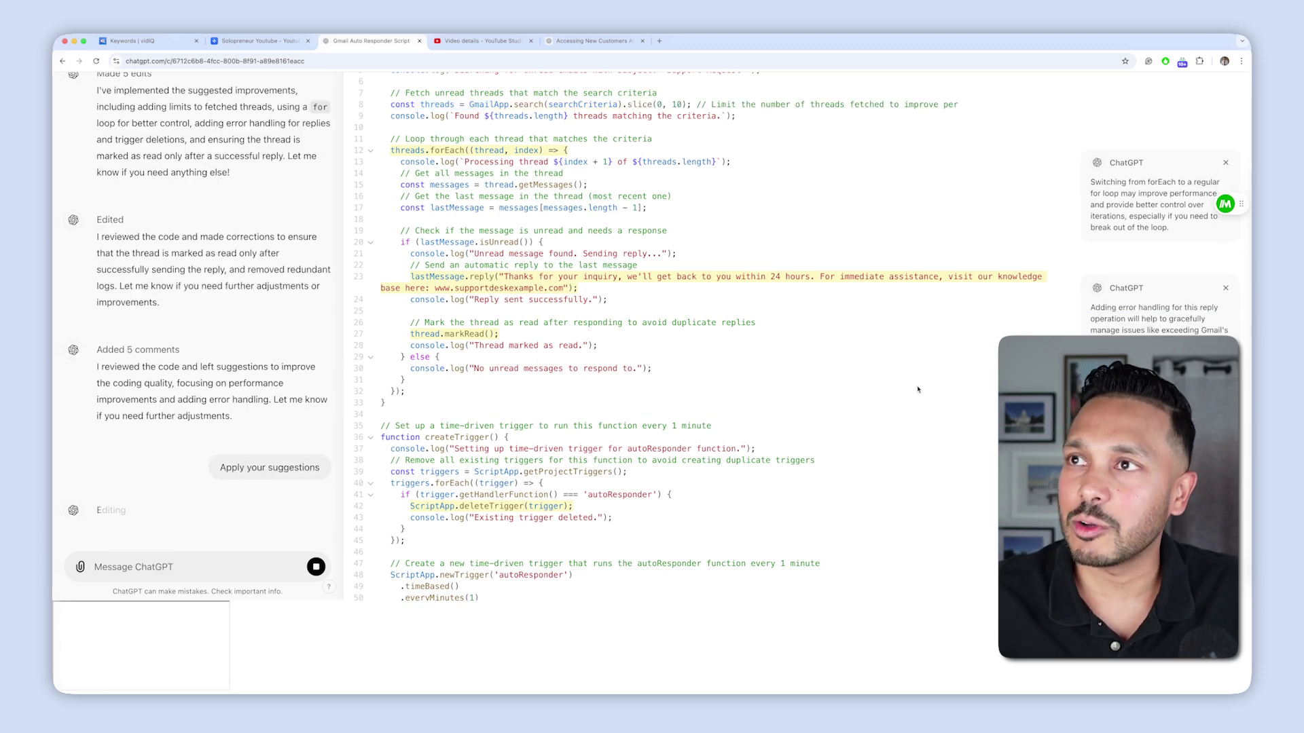